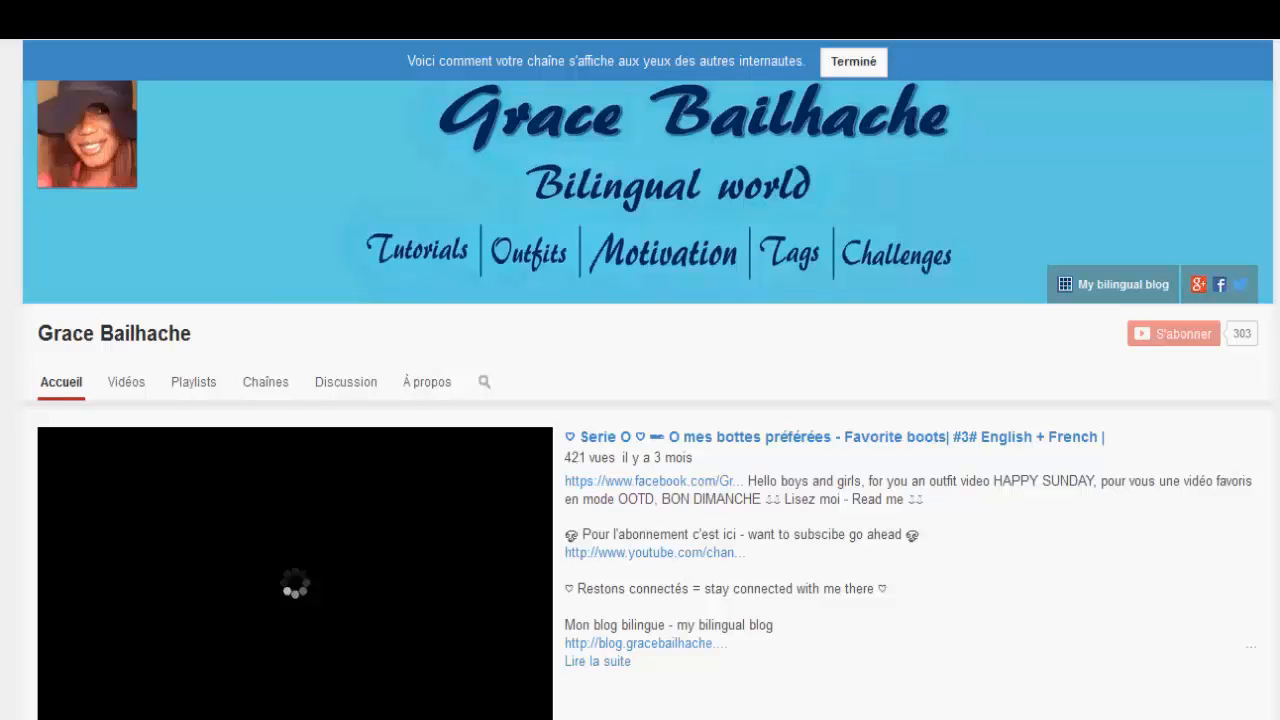
# Look through the video sections on the channel's home page, from the bilingual videos down to the added videos
pyautogui.scroll(-2, 640, 380)
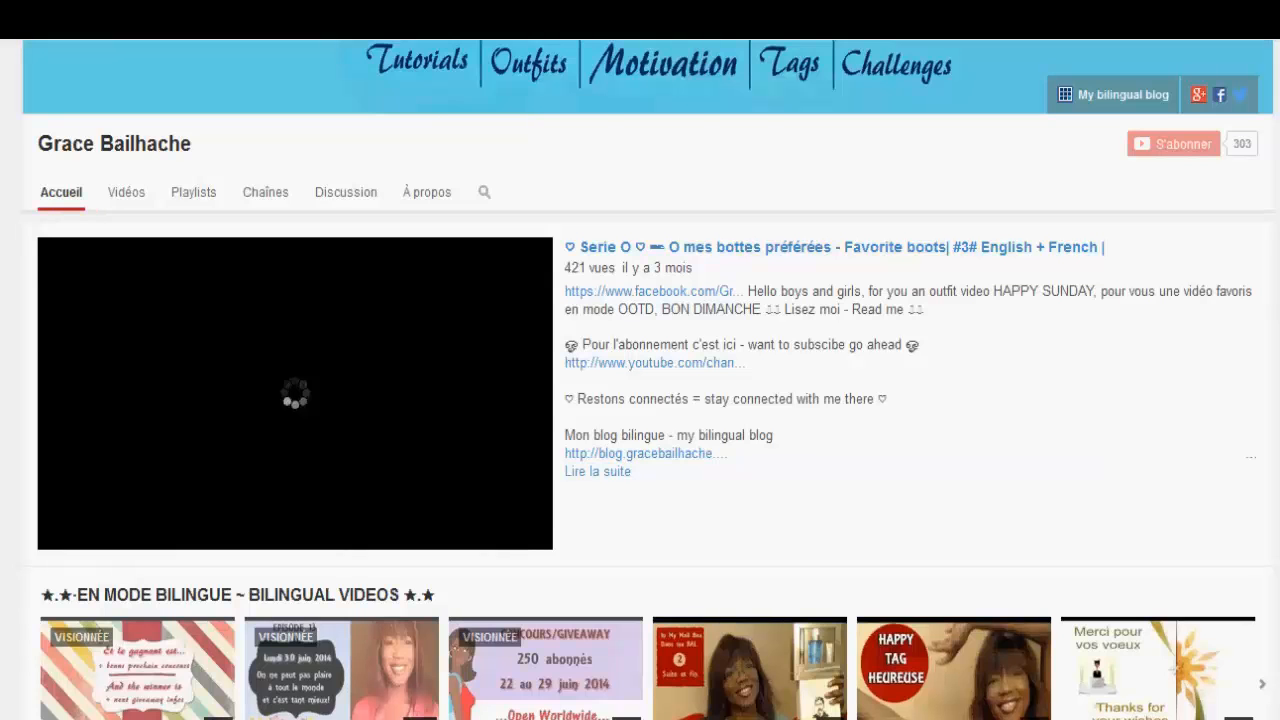
pyautogui.scroll(-3, 668, 458)
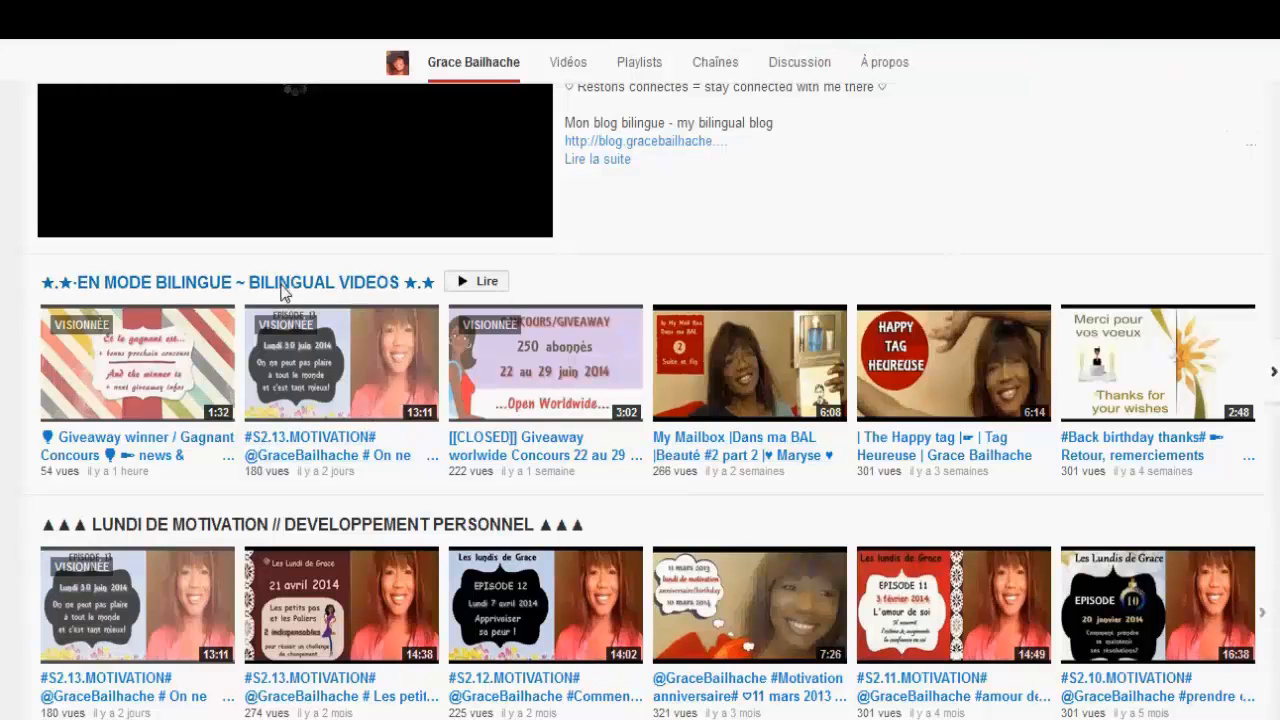
pyautogui.scroll(-1, 628, 404)
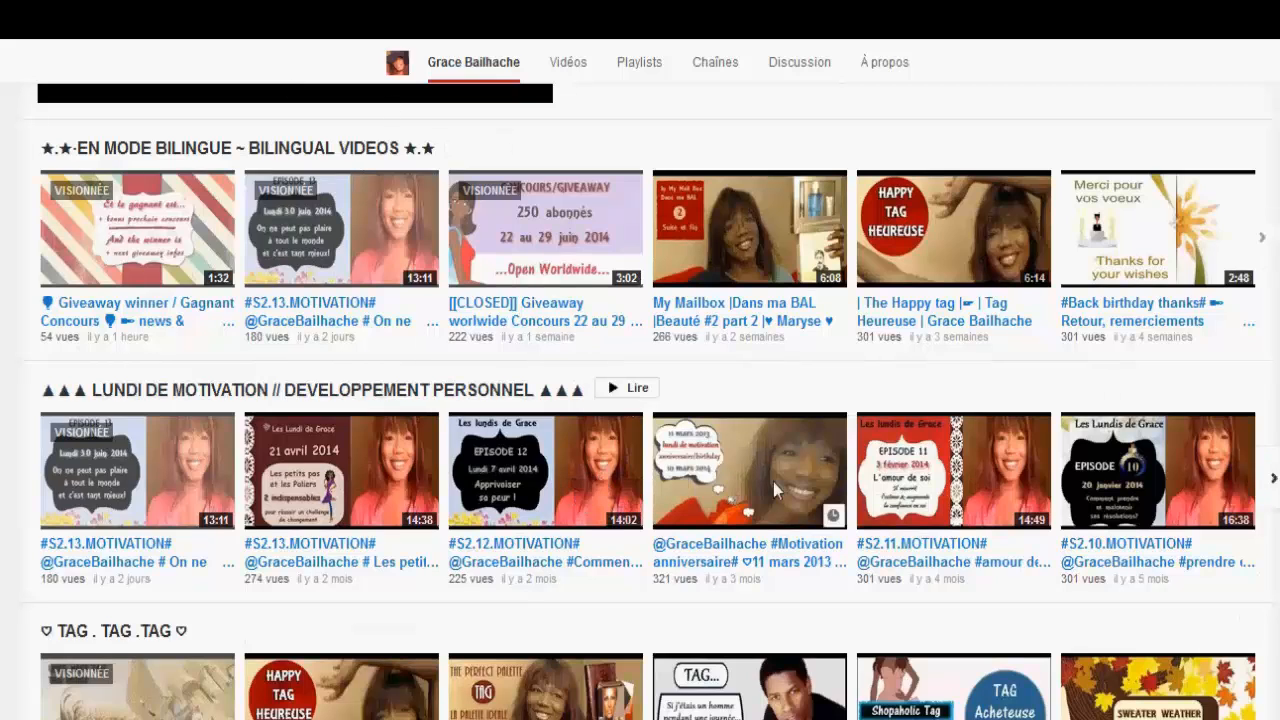
pyautogui.moveTo(851, 477); pyautogui.dragTo(882, 464)
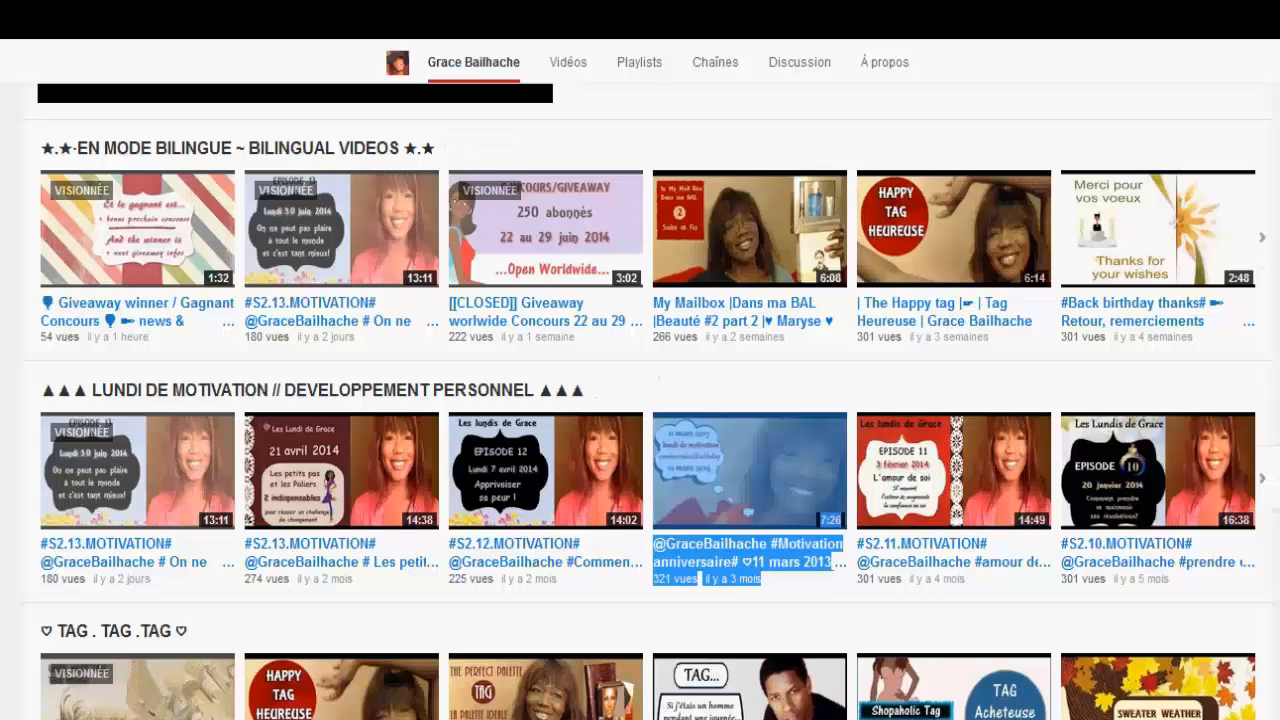
pyautogui.scroll(-4, 348, 299)
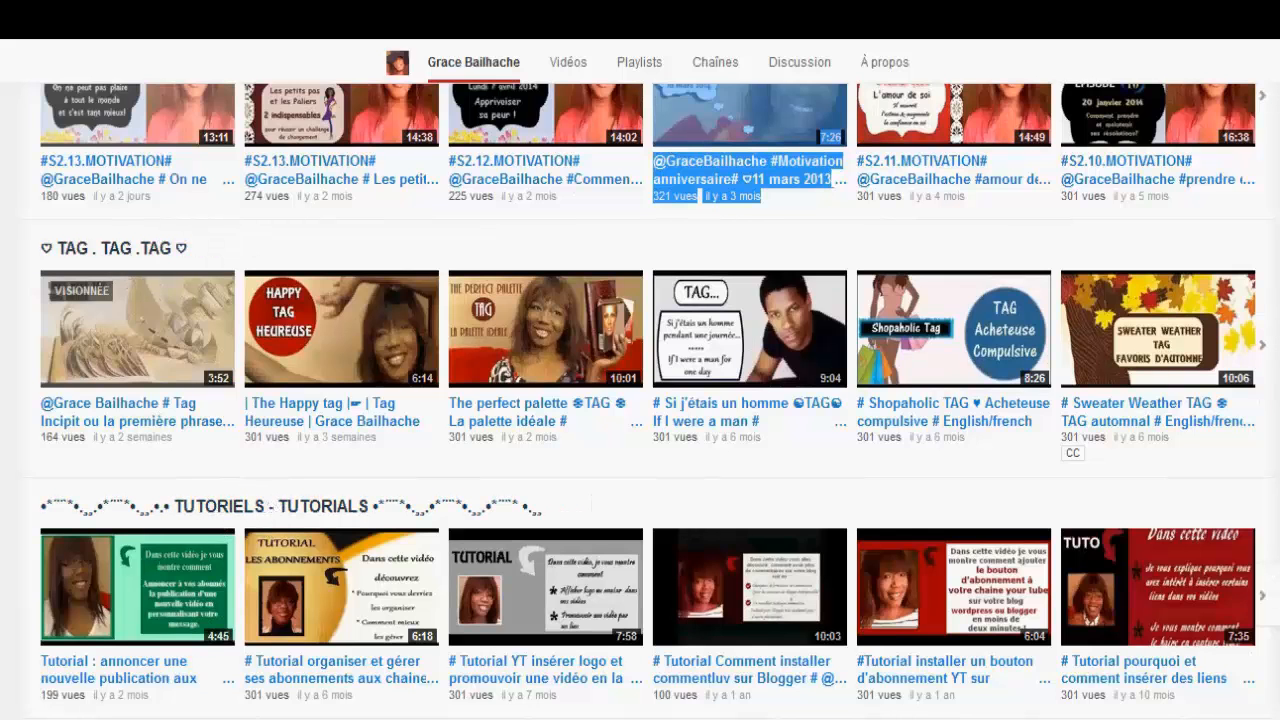
pyautogui.scroll(-3, 277, 512)
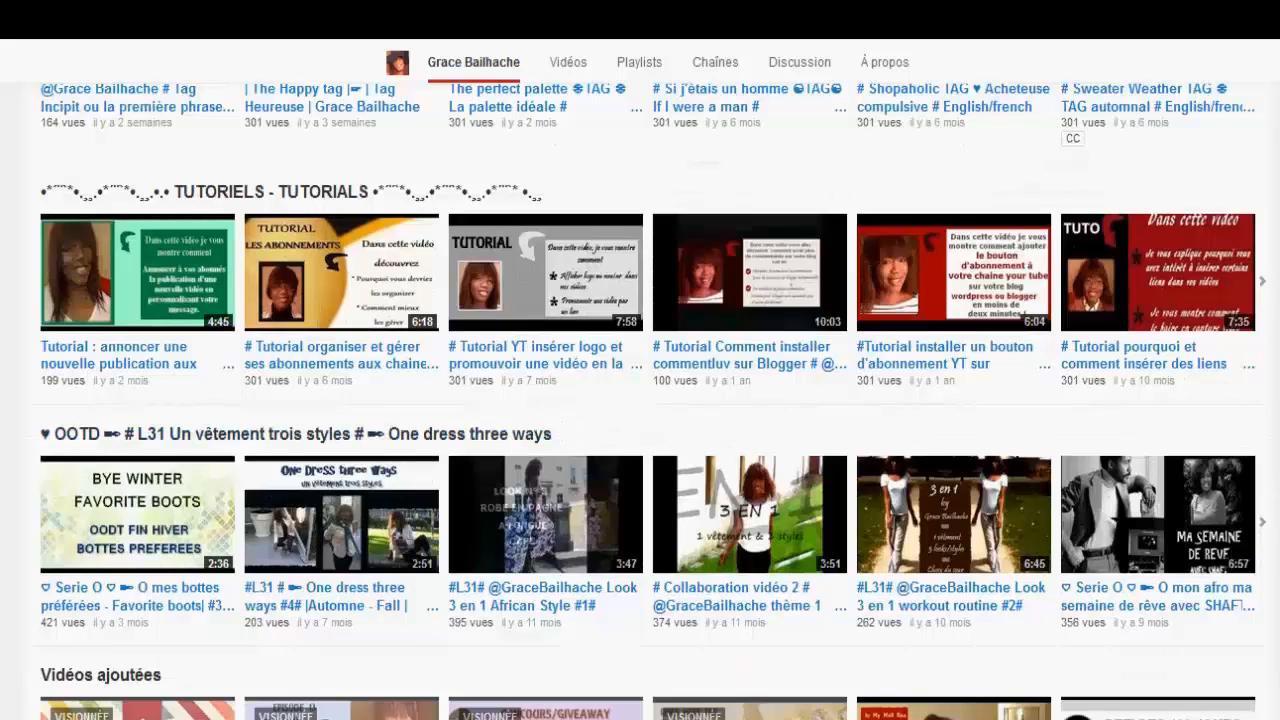
pyautogui.scroll(-2, 220, 485)
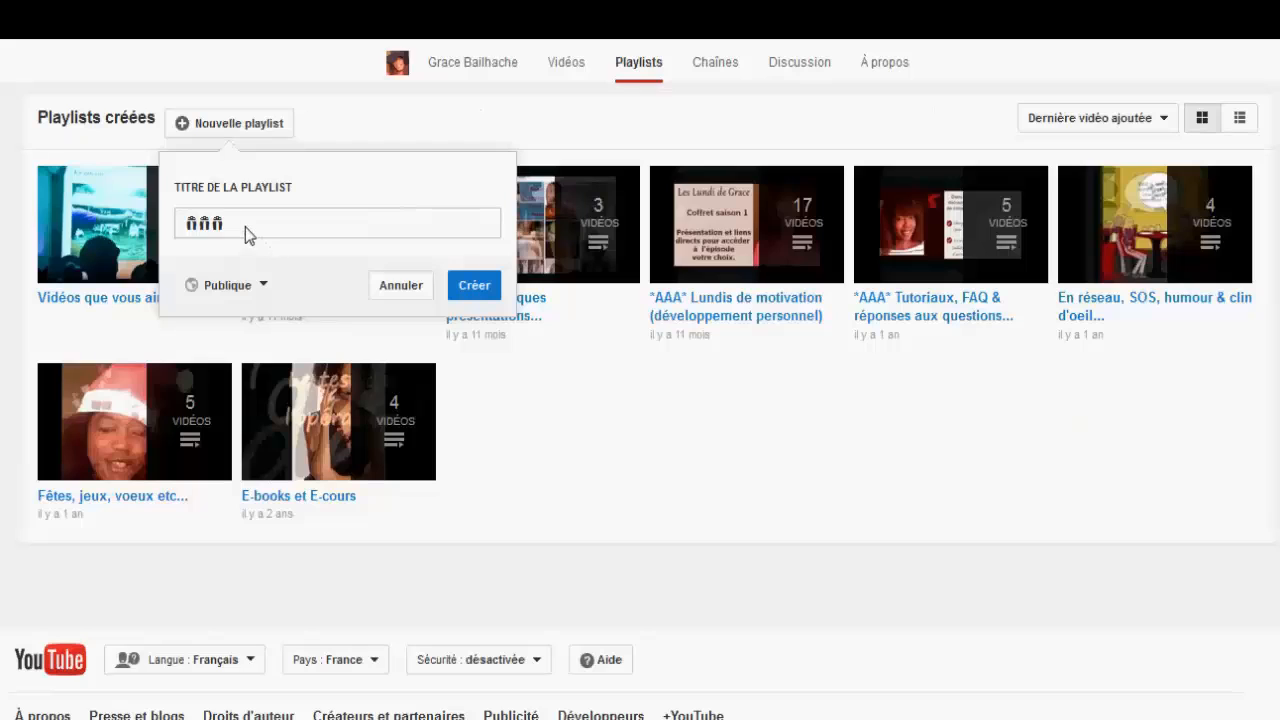
# Enter "In my mail box" after the three gift symbols in the new public playlist's title
pyautogui.click(248, 226)
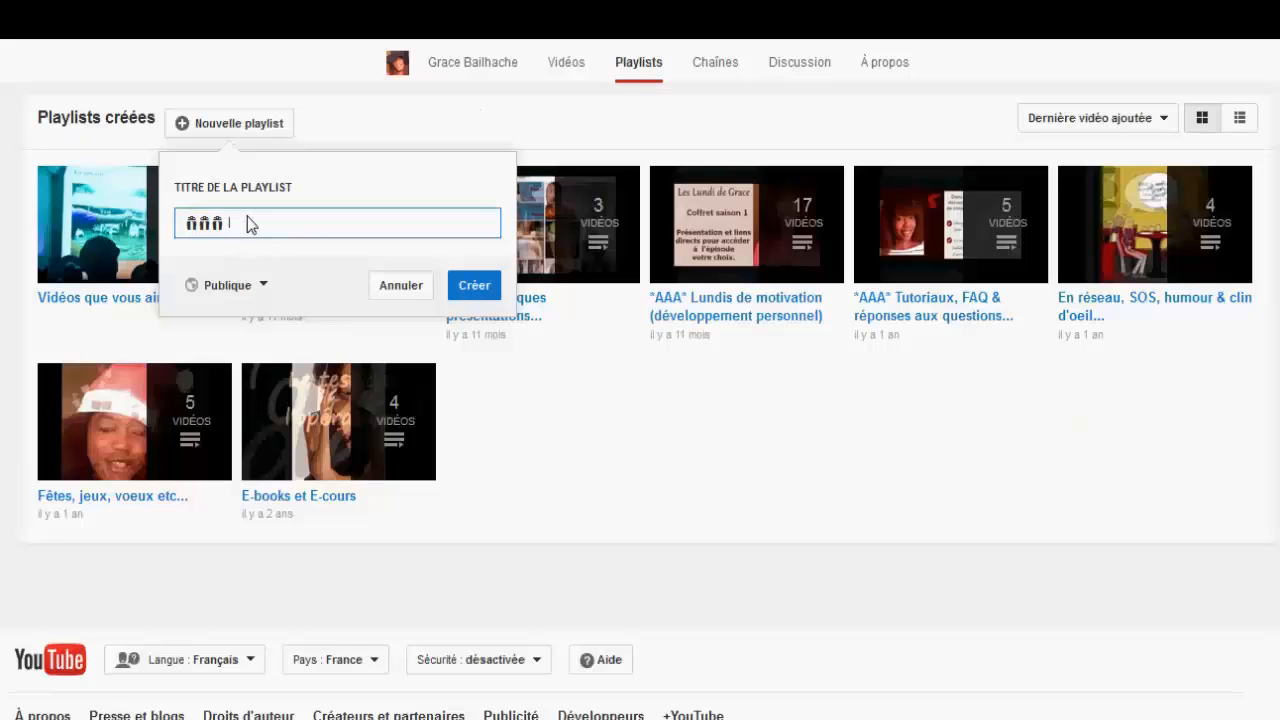
pyautogui.write('In my mail box')
pyautogui.click(240, 224)
pyautogui.write('M')
pyautogui.press('Delete')
pyautogui.rightClick(266, 228)
pyautogui.click(330, 237)
pyautogui.rightClick(314, 228)
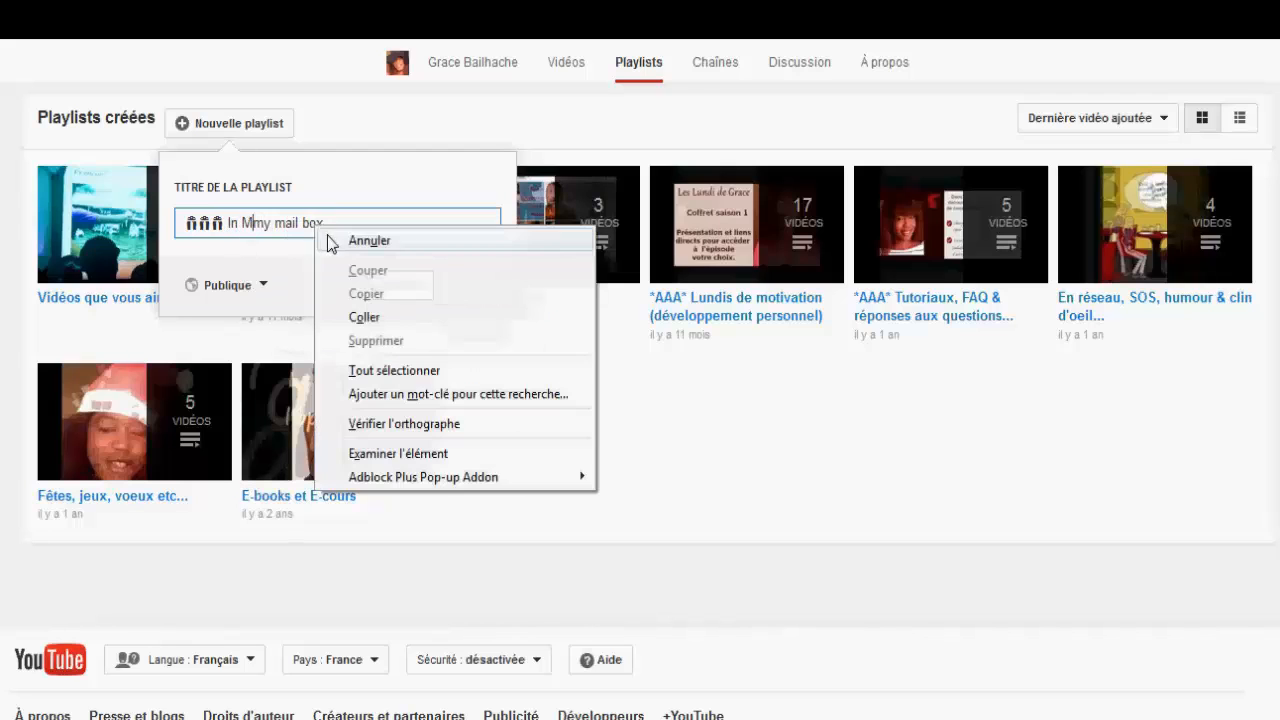
pyautogui.click(333, 236)
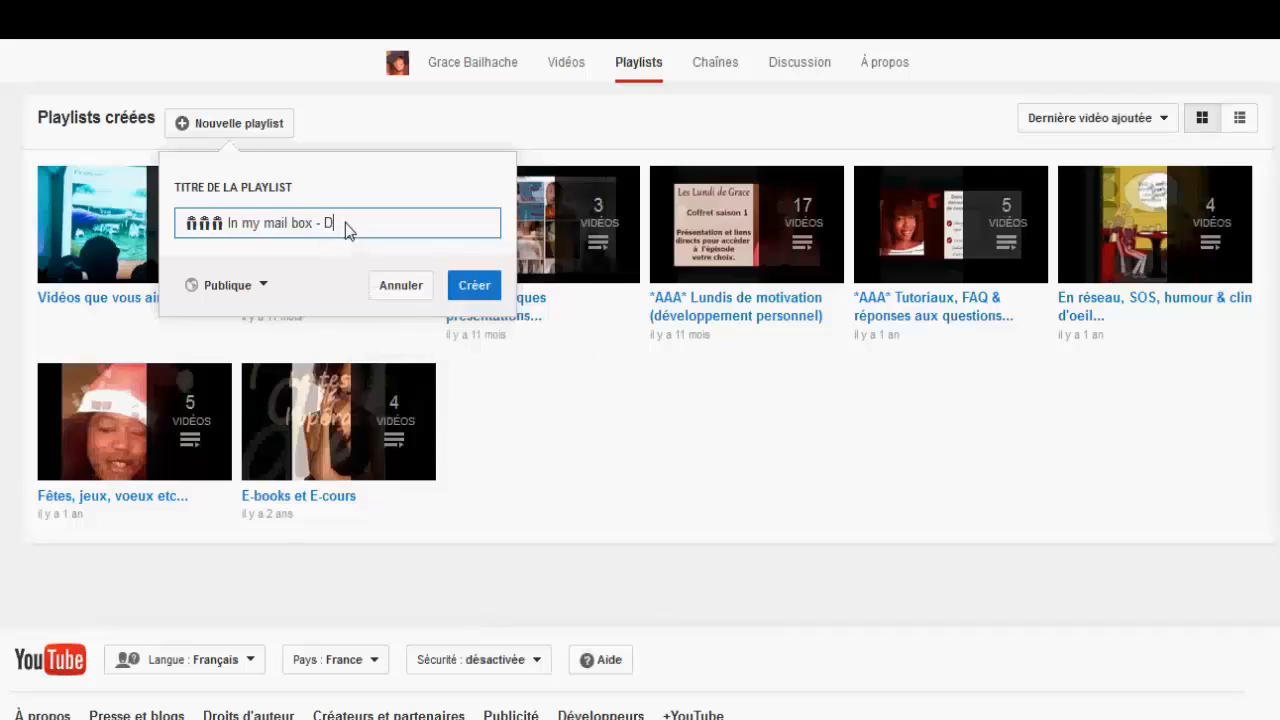
# Extend the playlist title with the French translation "- Dans ma boîte à lettres"
pyautogui.write('- Dans ma boi')
pyautogui.write('te ')
pyautogui.write('aux let')
pyautogui.press('BackSpace')
pyautogui.press('BackSpace')
pyautogui.press('BackSpace')
pyautogui.press('BackSpace')
pyautogui.press('BackSpace')
pyautogui.write('à lettres')
# Paste three gift symbols at the end of the playlist title and create the public playlist
pyautogui.rightClick(478, 222)
pyautogui.click(532, 311)
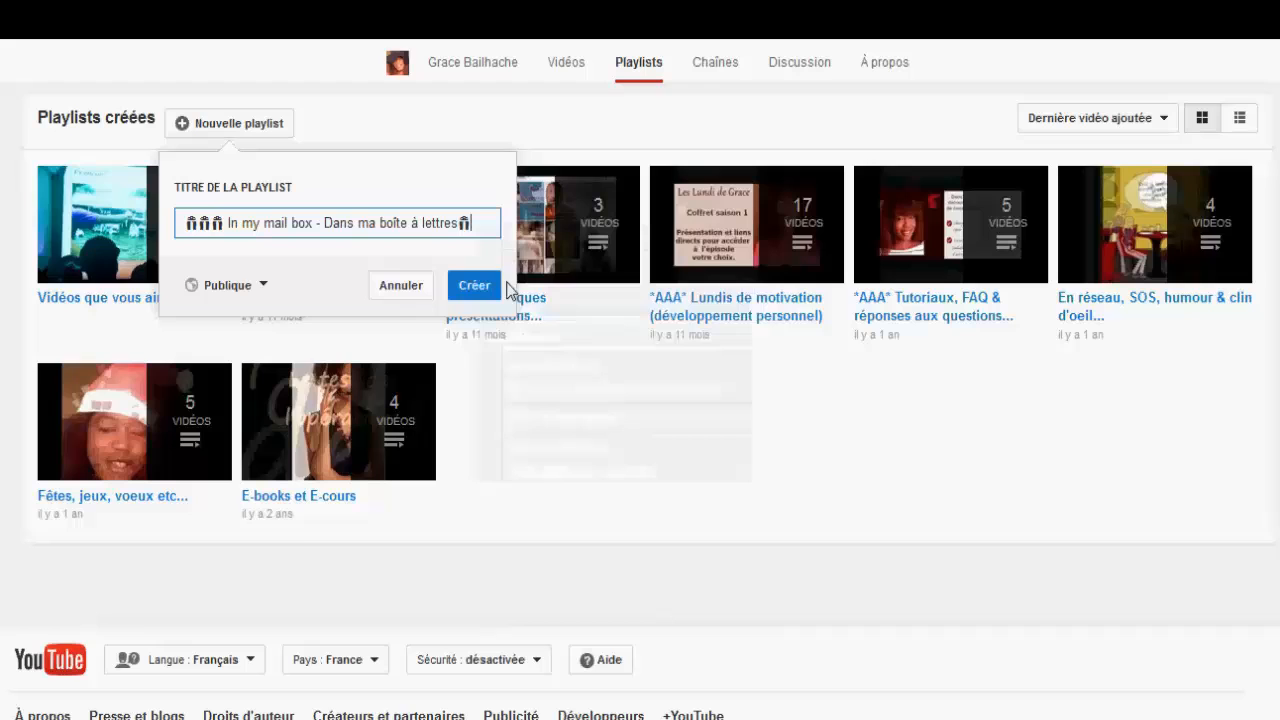
pyautogui.rightClick(484, 226)
pyautogui.click(527, 315)
pyautogui.rightClick(495, 232)
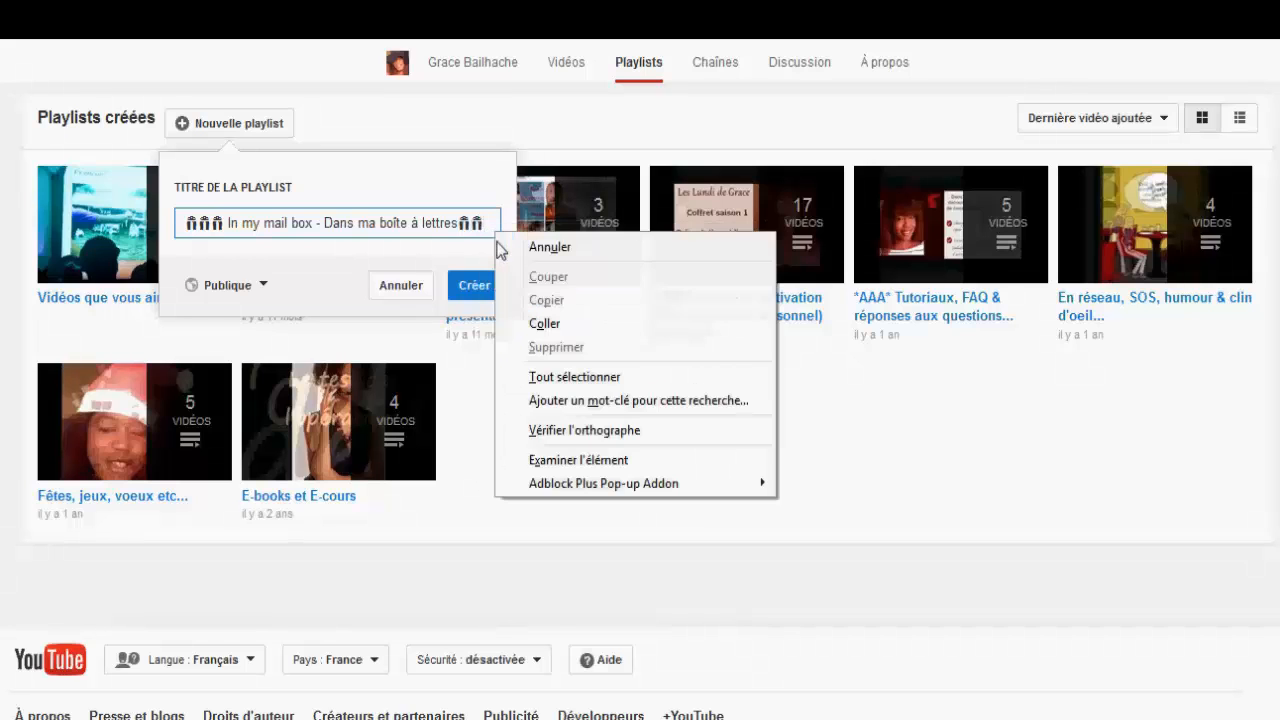
pyautogui.click(544, 323)
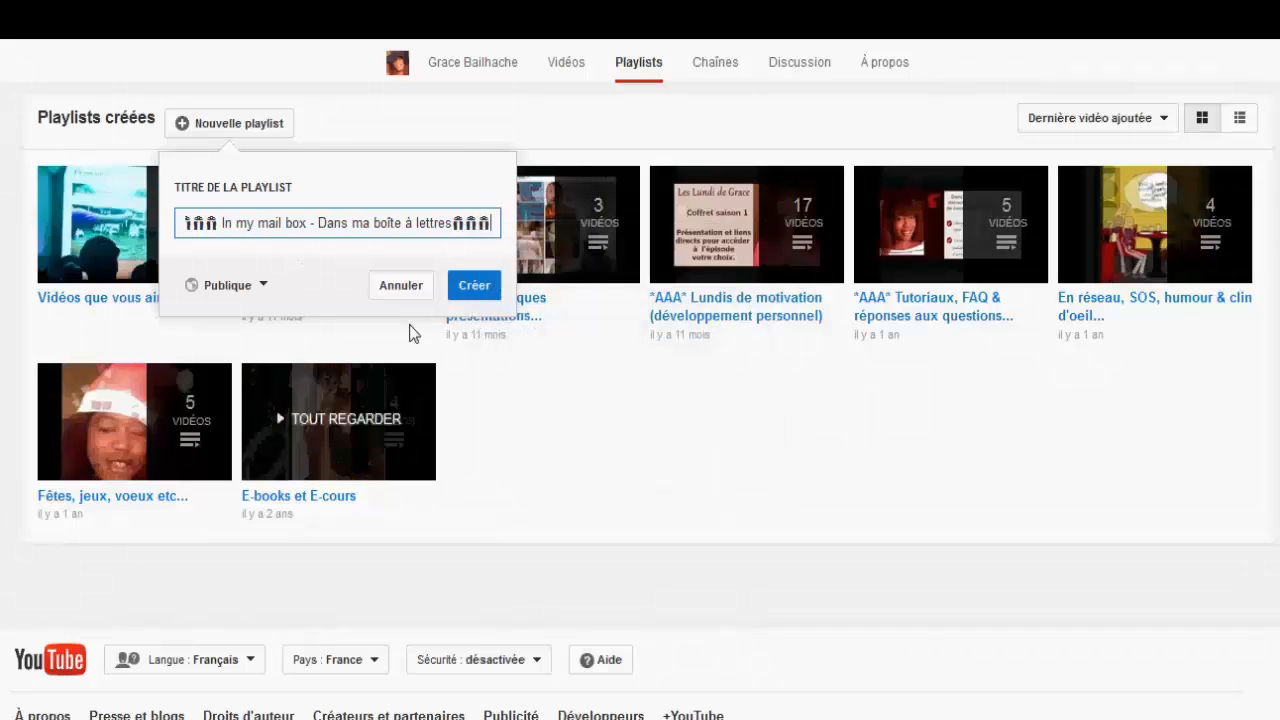
pyautogui.click(474, 292)
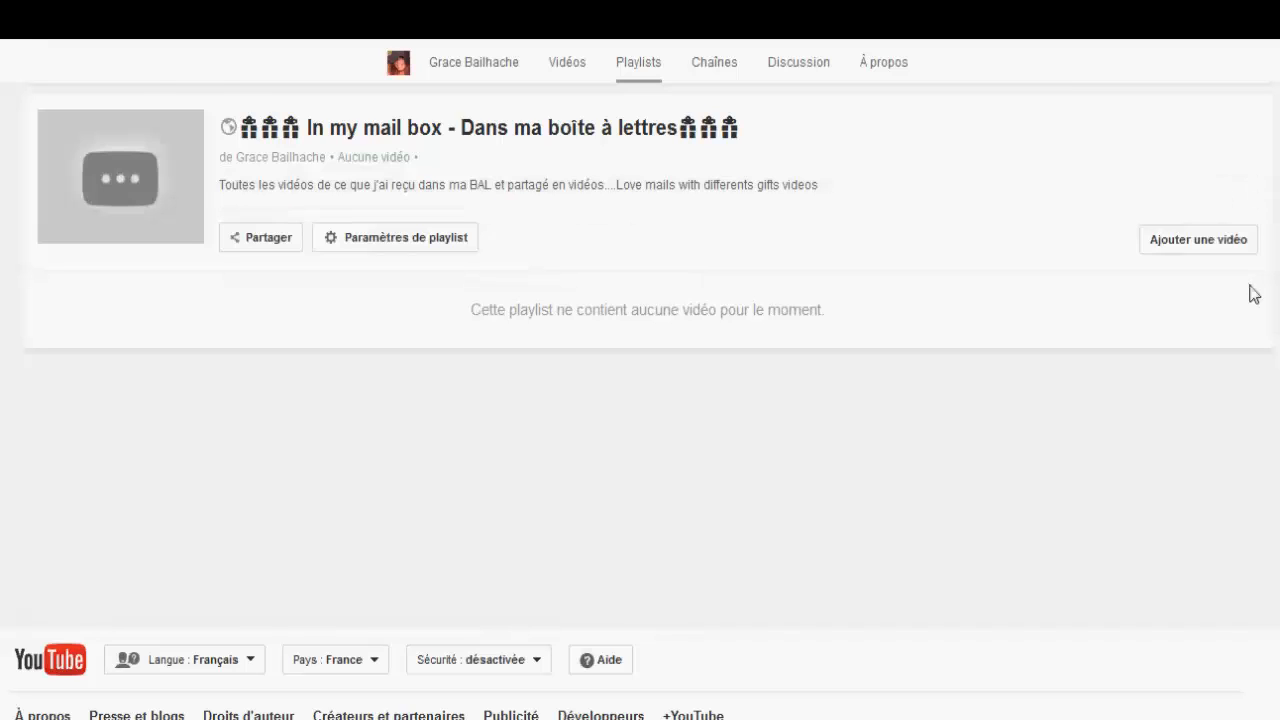
# Add the channel's own video "My Mailbox |Dans ma BAL |Beauté #2 part 2" to the new playlist
pyautogui.click(1236, 245)
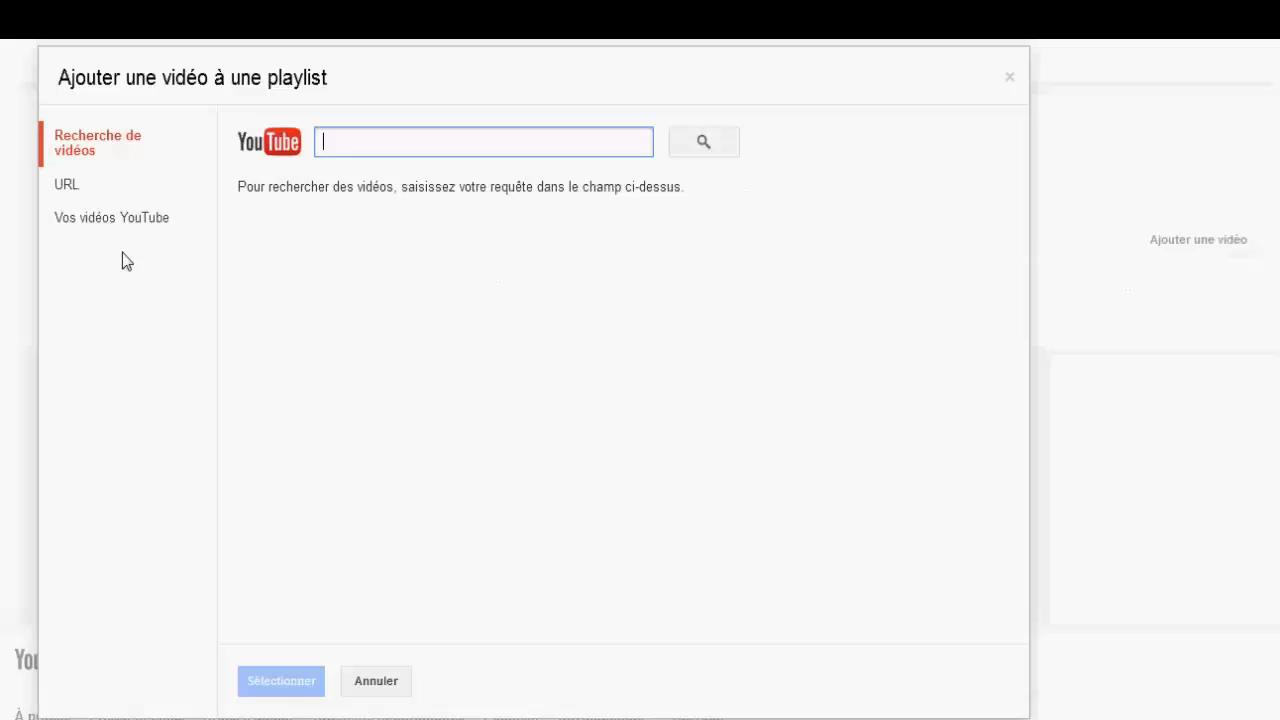
pyautogui.click(115, 218)
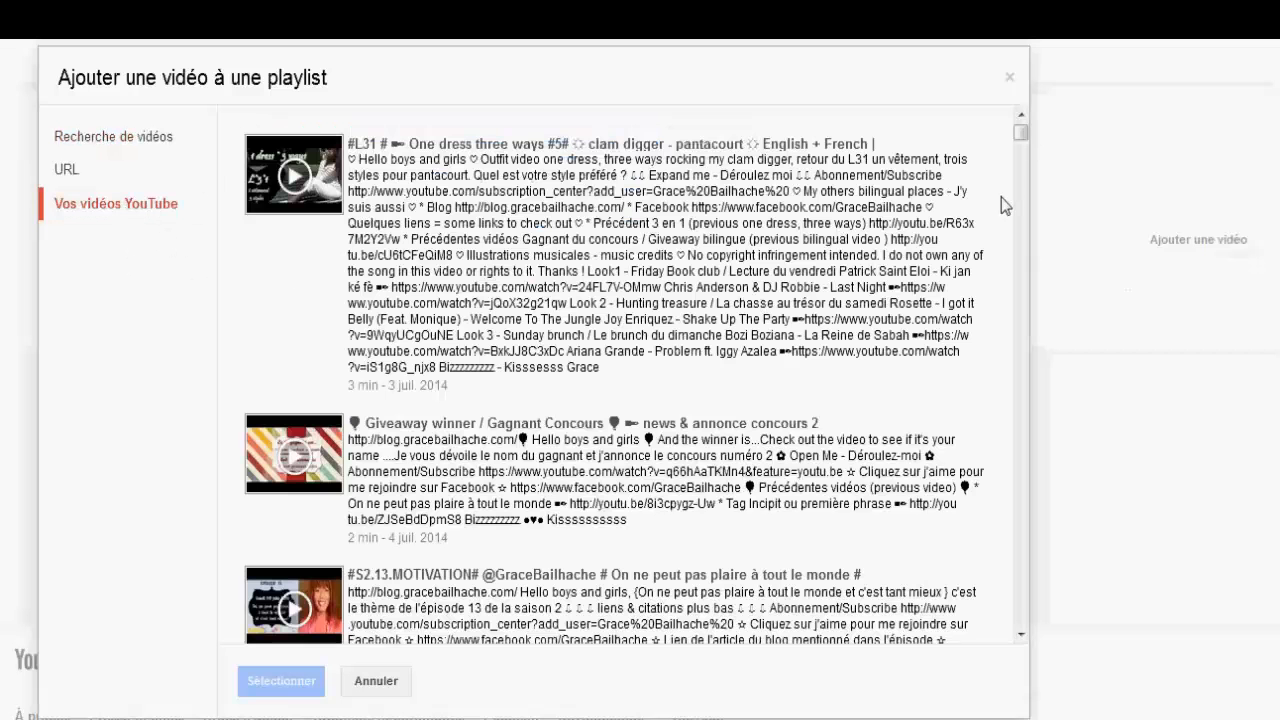
pyautogui.moveTo(1021, 147); pyautogui.dragTo(1027, 188)
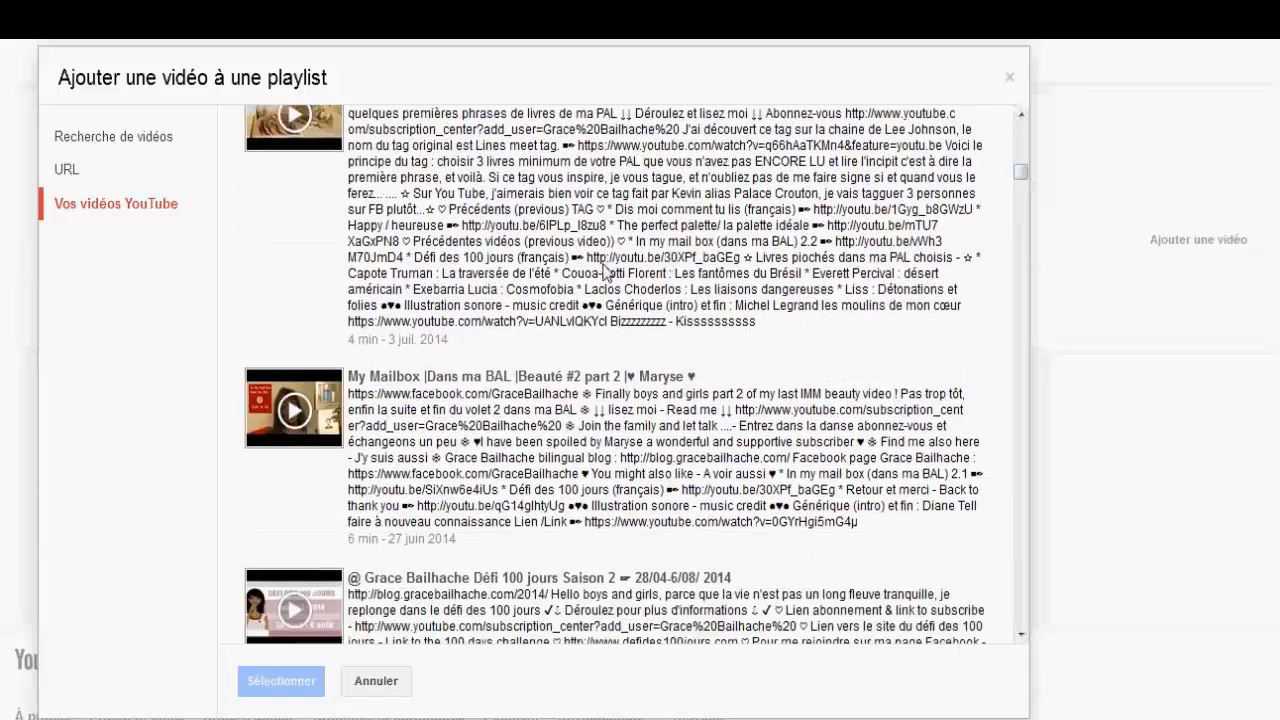
pyautogui.click(309, 410)
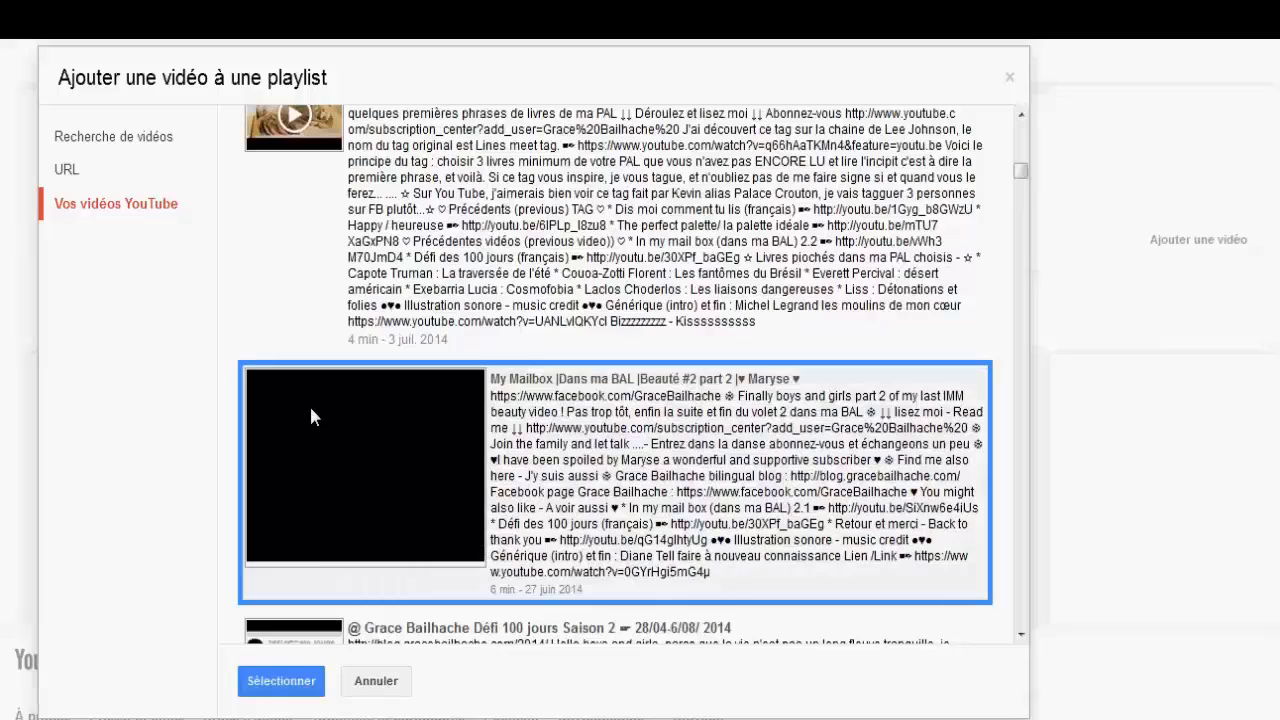
pyautogui.click(284, 684)
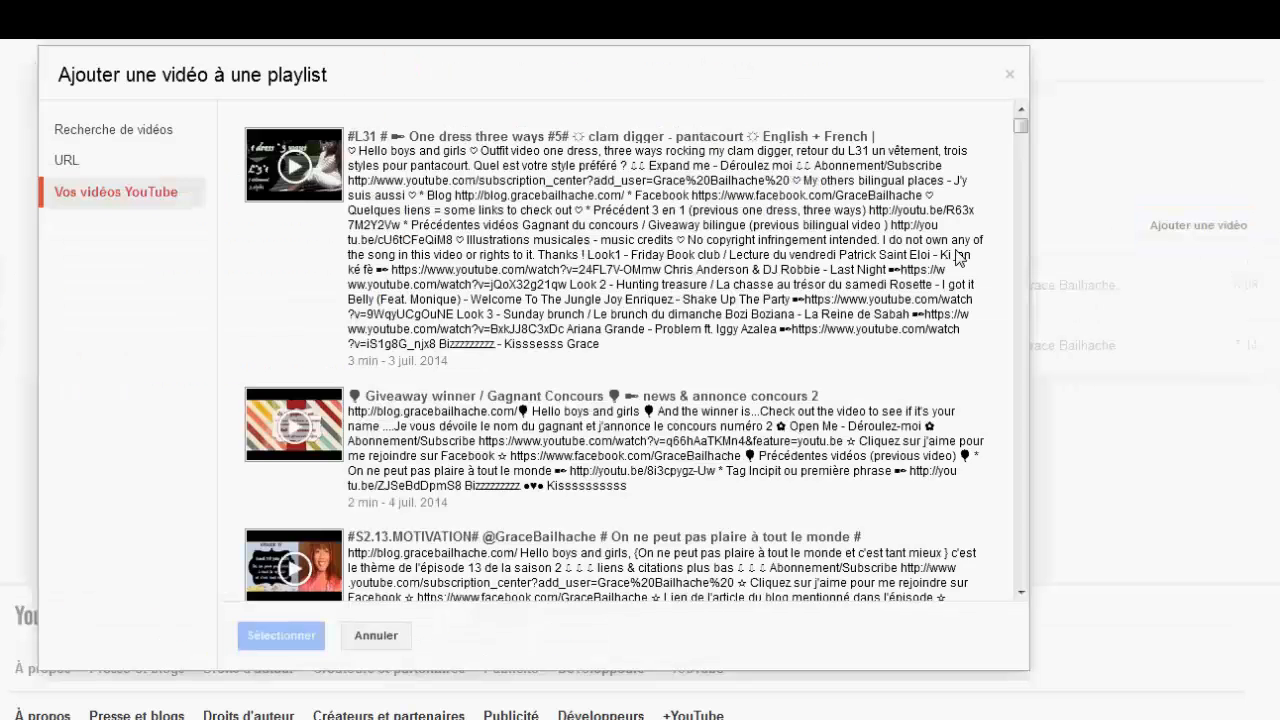
# Select the channel's own video "In My Mailbox |Dans ma BAL |Beauté #1" for the playlist
pyautogui.moveTo(1021, 128); pyautogui.dragTo(1041, 610)
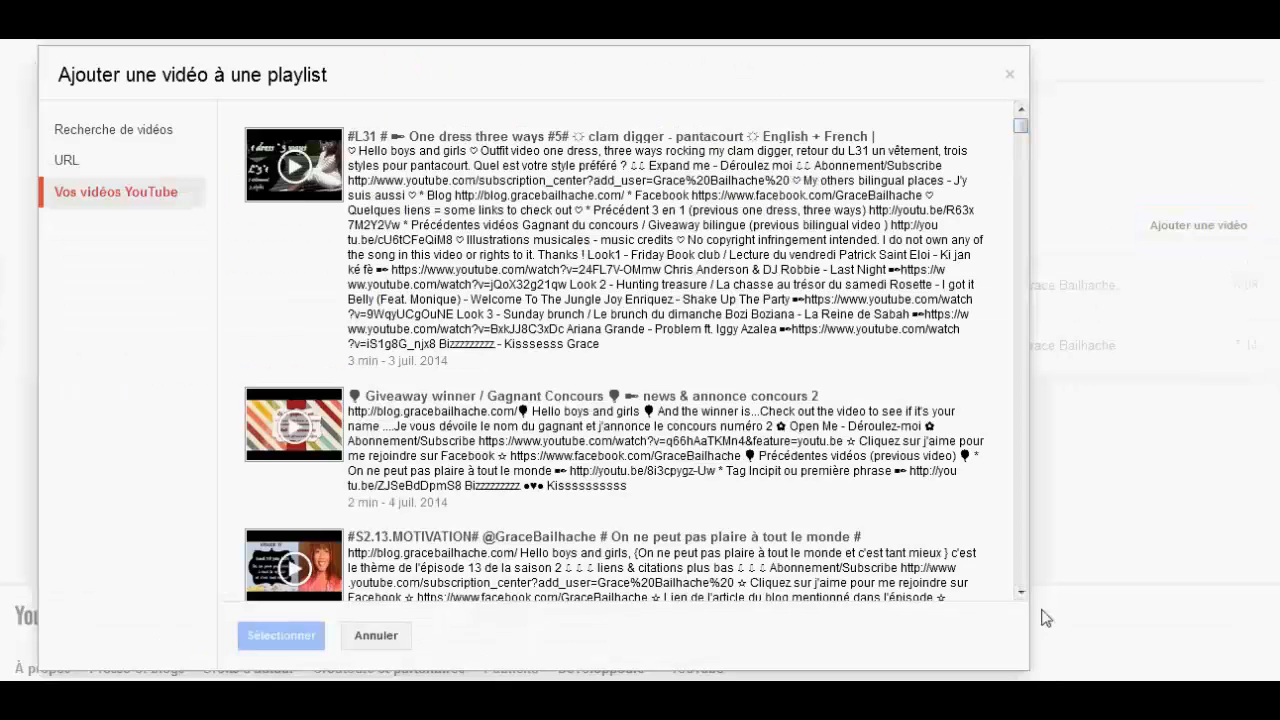
pyautogui.click(1016, 558)
pyautogui.click(1016, 557)
pyautogui.click(1016, 557)
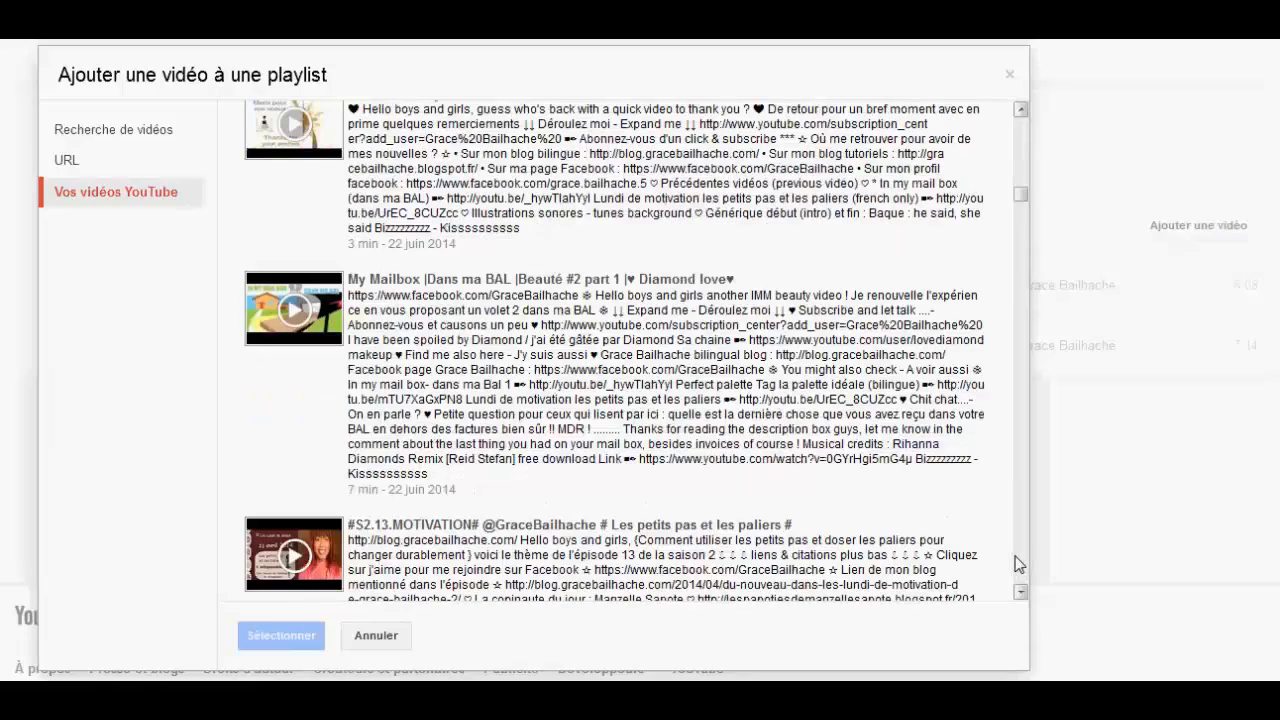
pyautogui.click(1019, 563)
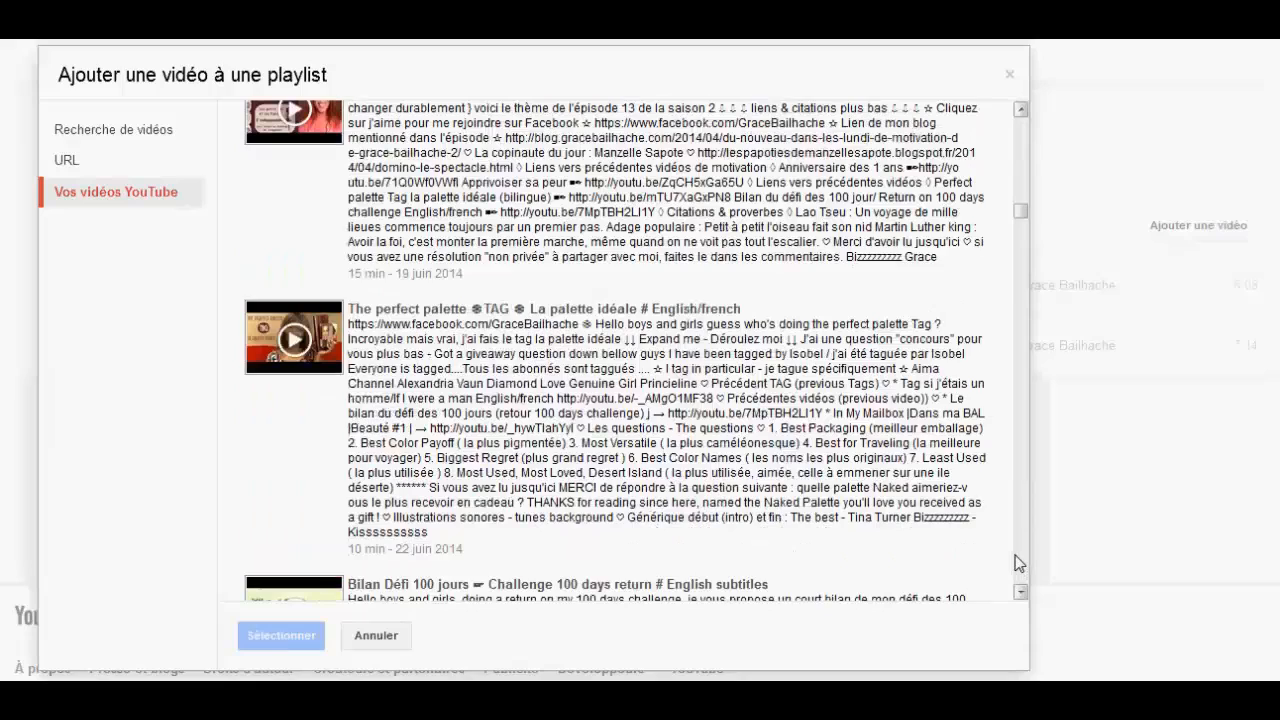
pyautogui.click(1019, 563)
pyautogui.click(1019, 563)
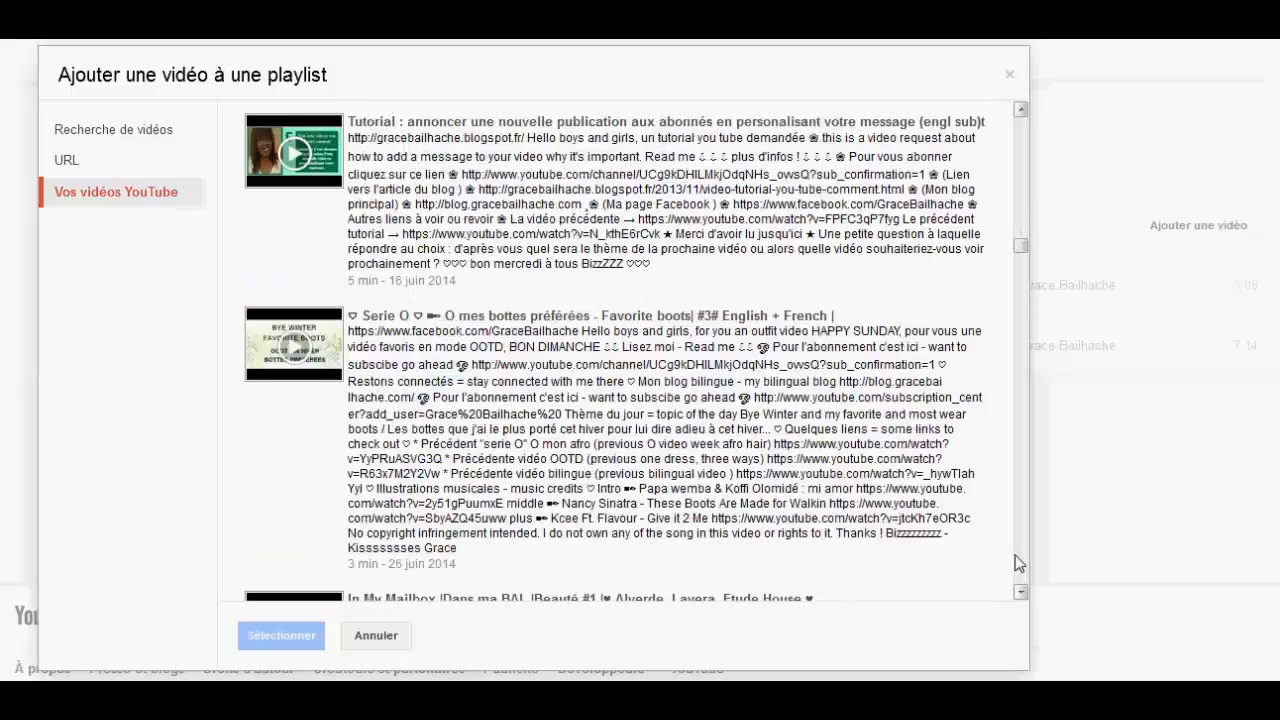
pyautogui.click(1019, 563)
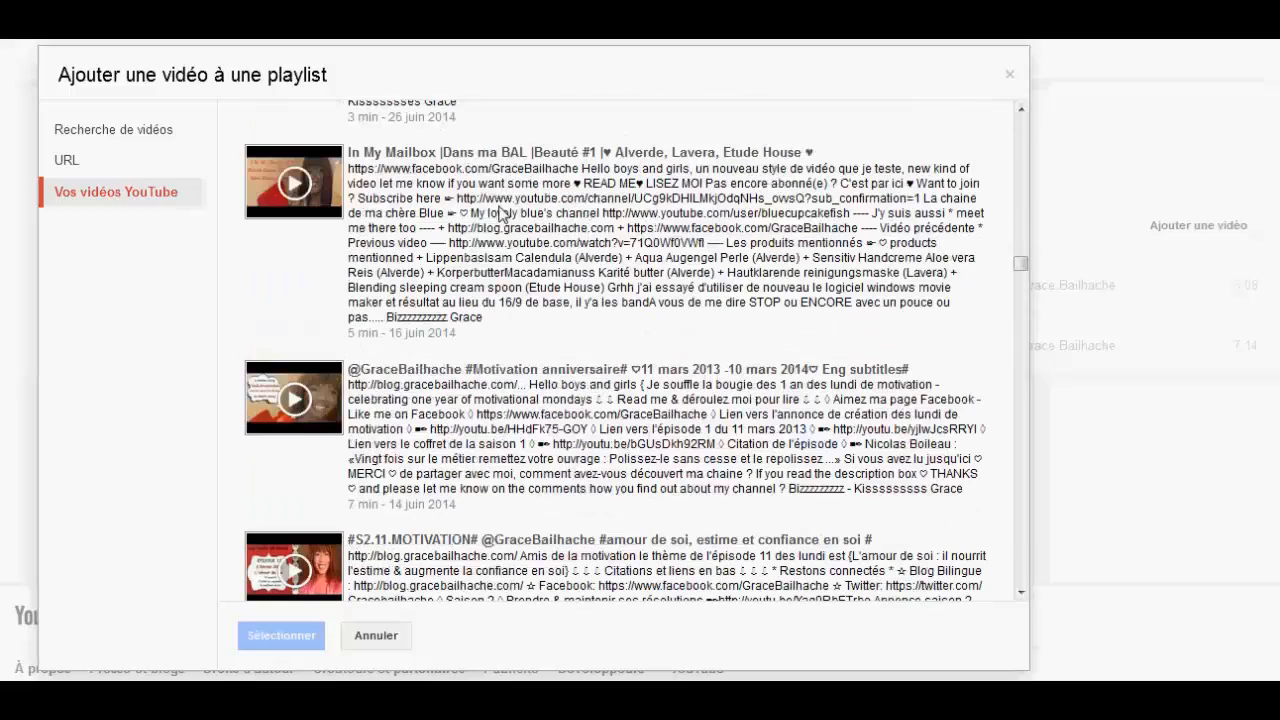
pyautogui.click(506, 158)
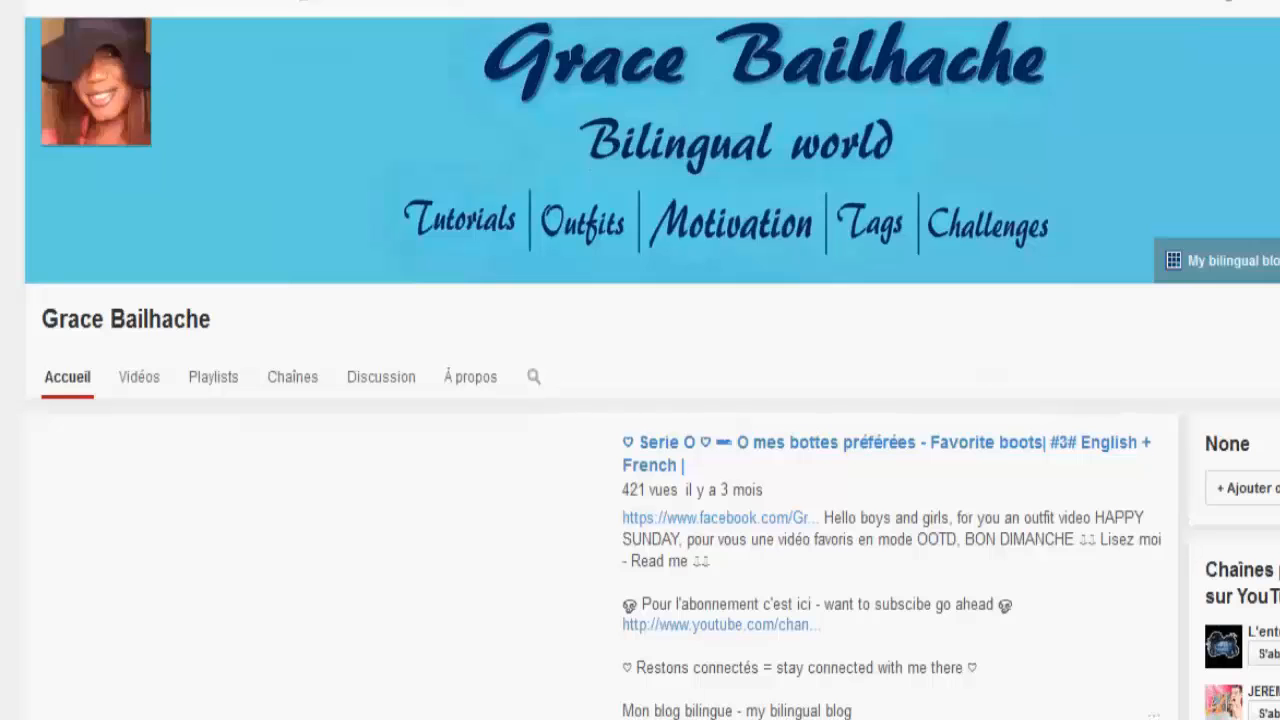
# Start a new section below the OOTD section on the channel's home page with "Une seule playlist" as its content
pyautogui.scroll(-6, 640, 400)
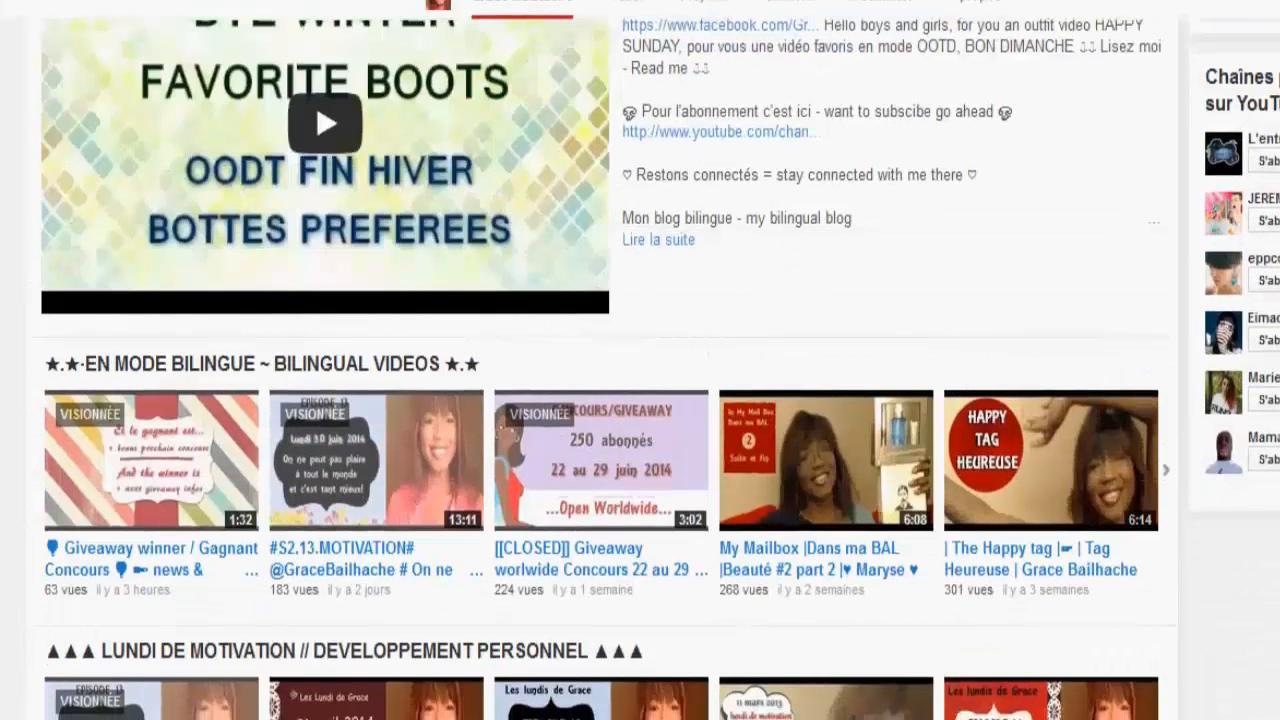
pyautogui.scroll(-2, 640, 400)
pyautogui.scroll(-10, 640, 400)
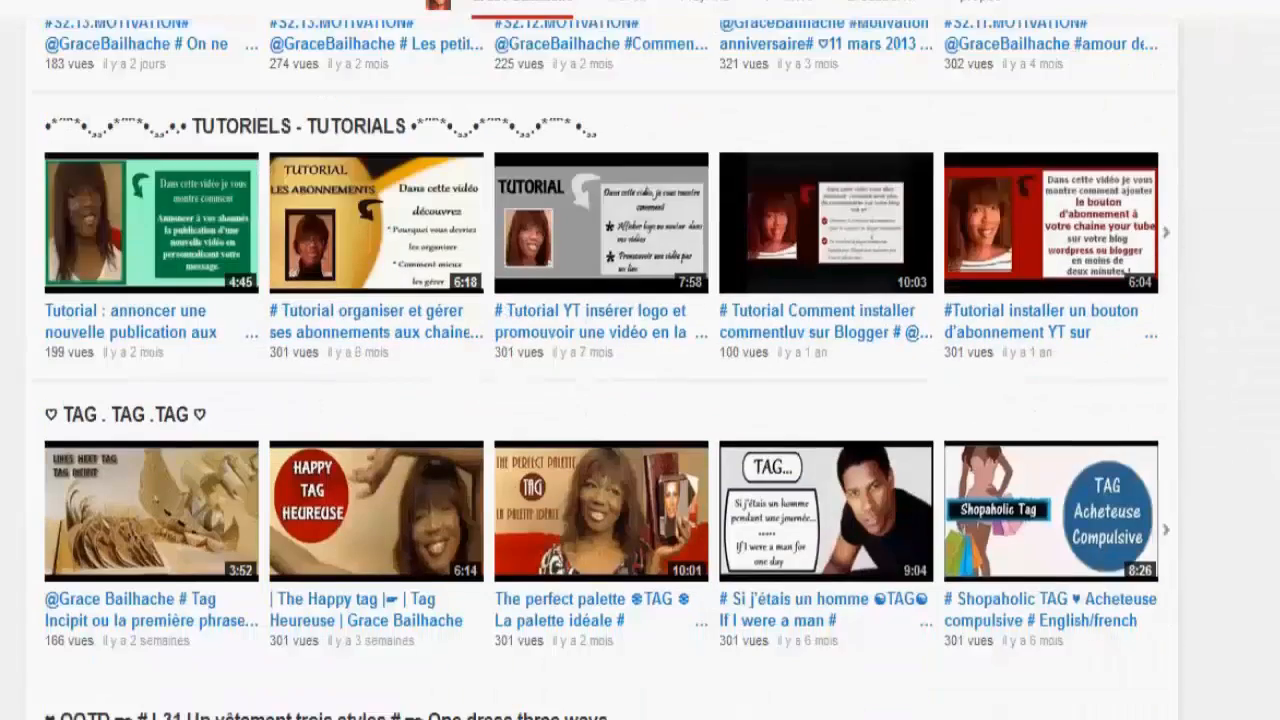
pyautogui.scroll(-2, 806, 646)
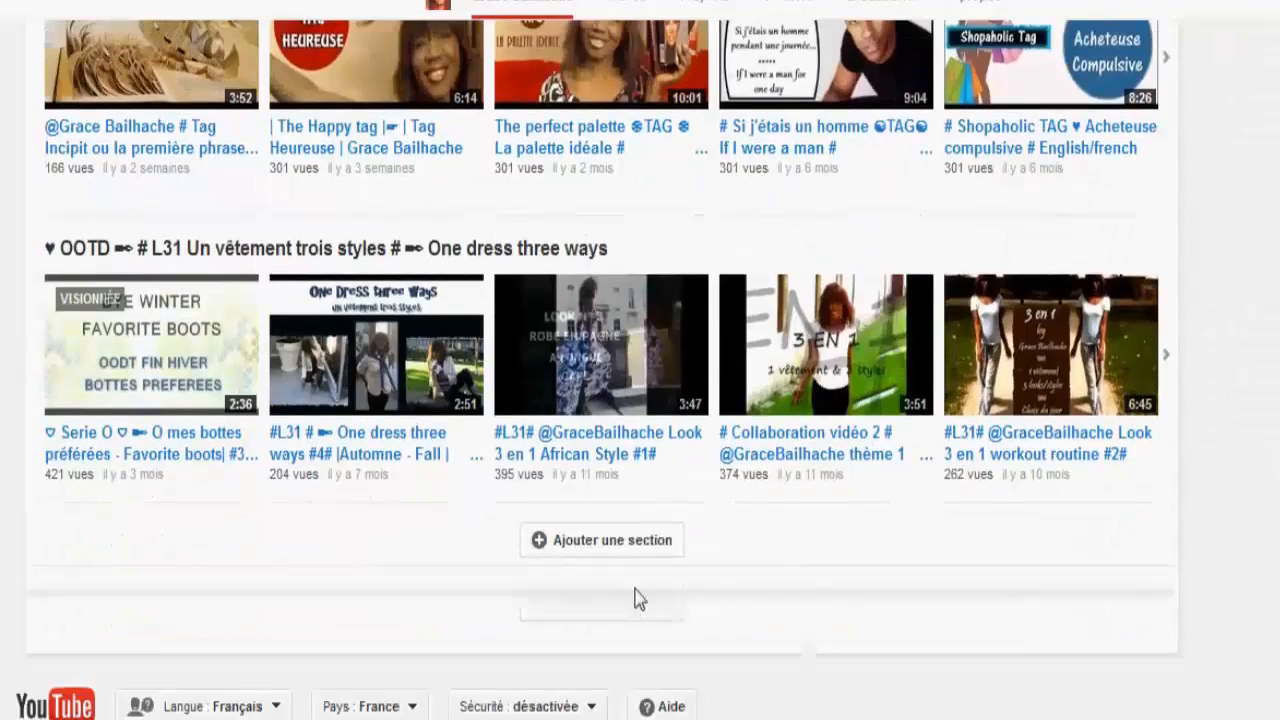
pyautogui.click(661, 542)
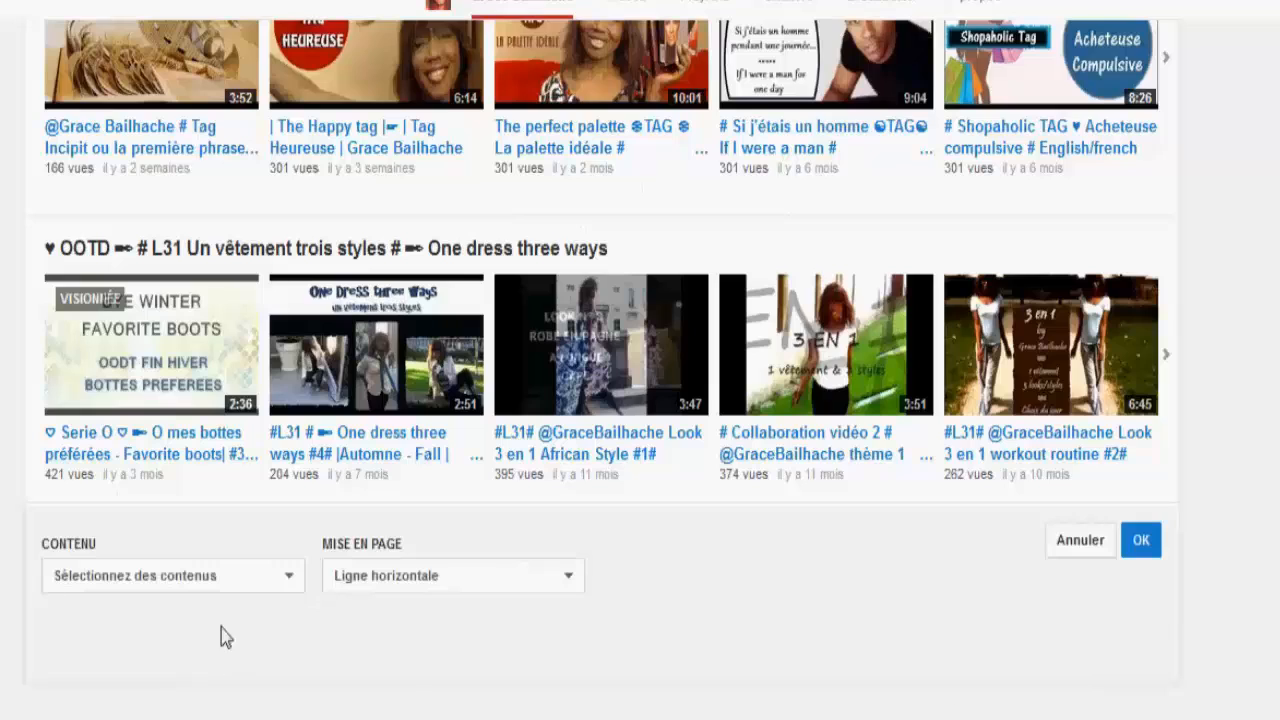
pyautogui.click(288, 578)
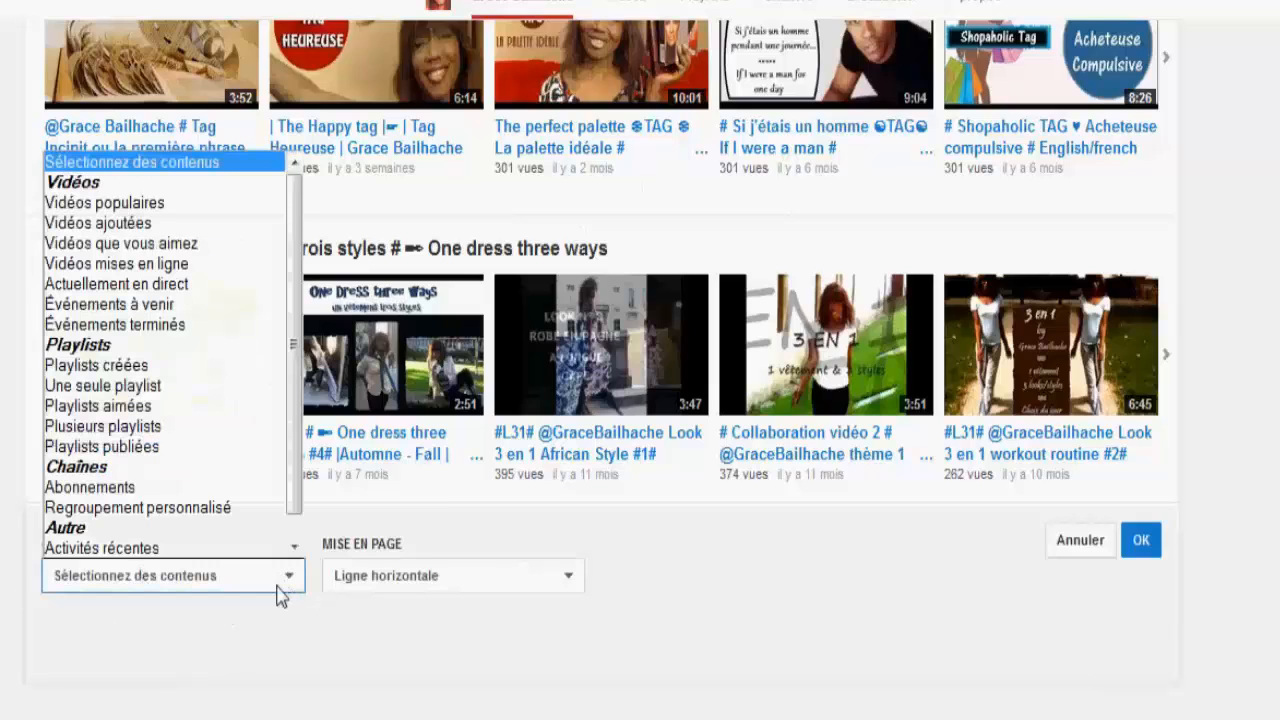
pyautogui.click(107, 392)
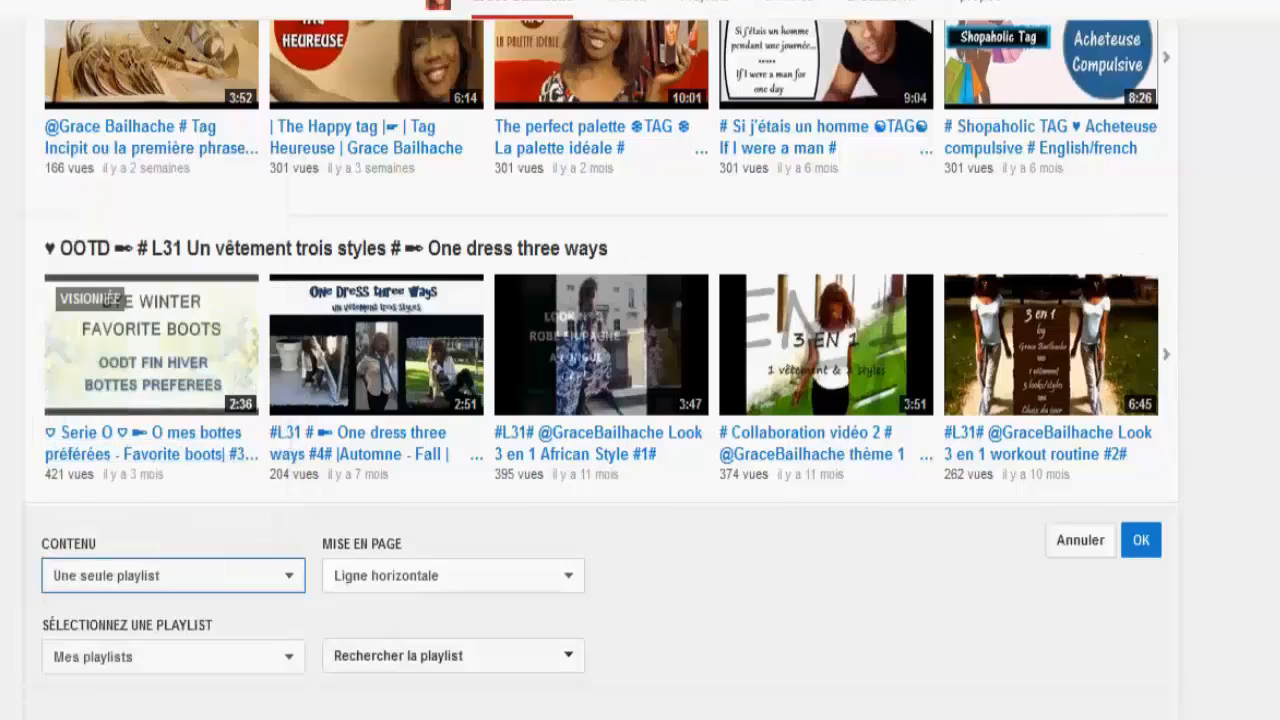
# Choose the playlist "In my mail box - Dans ma boîte à lettres" for the new section and check its preview
pyautogui.click(568, 656)
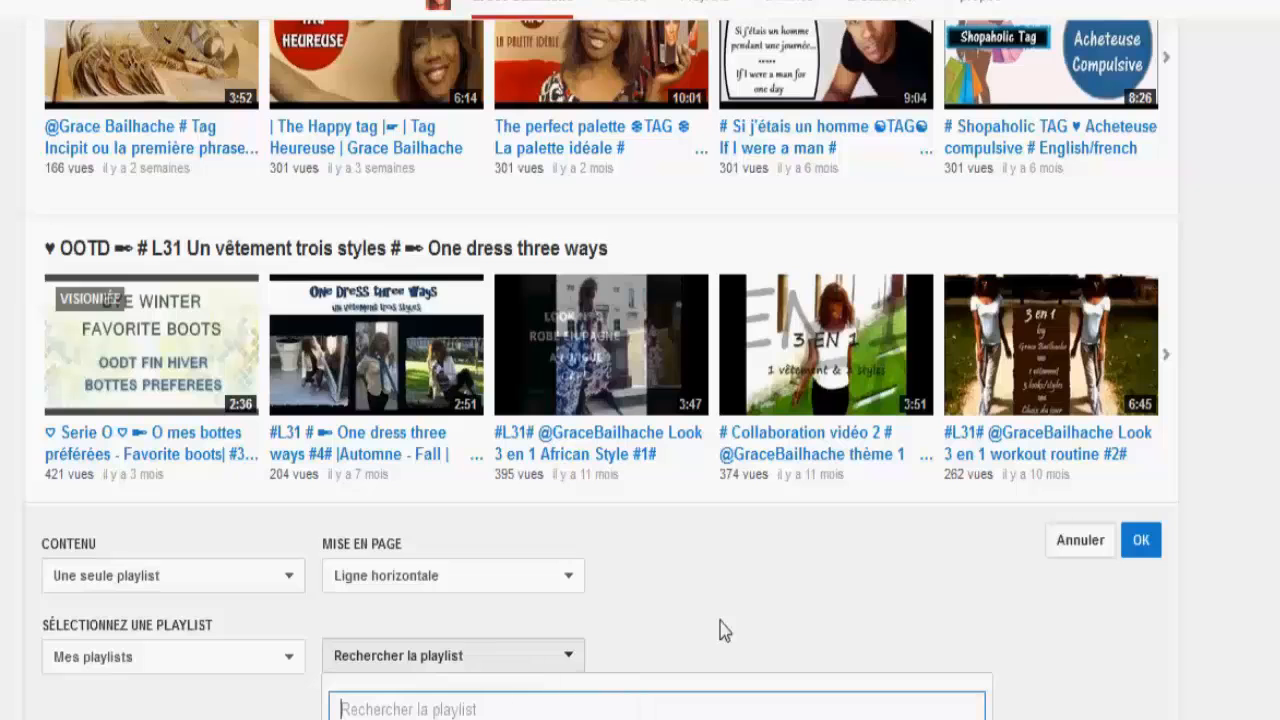
pyautogui.scroll(-2, 640, 400)
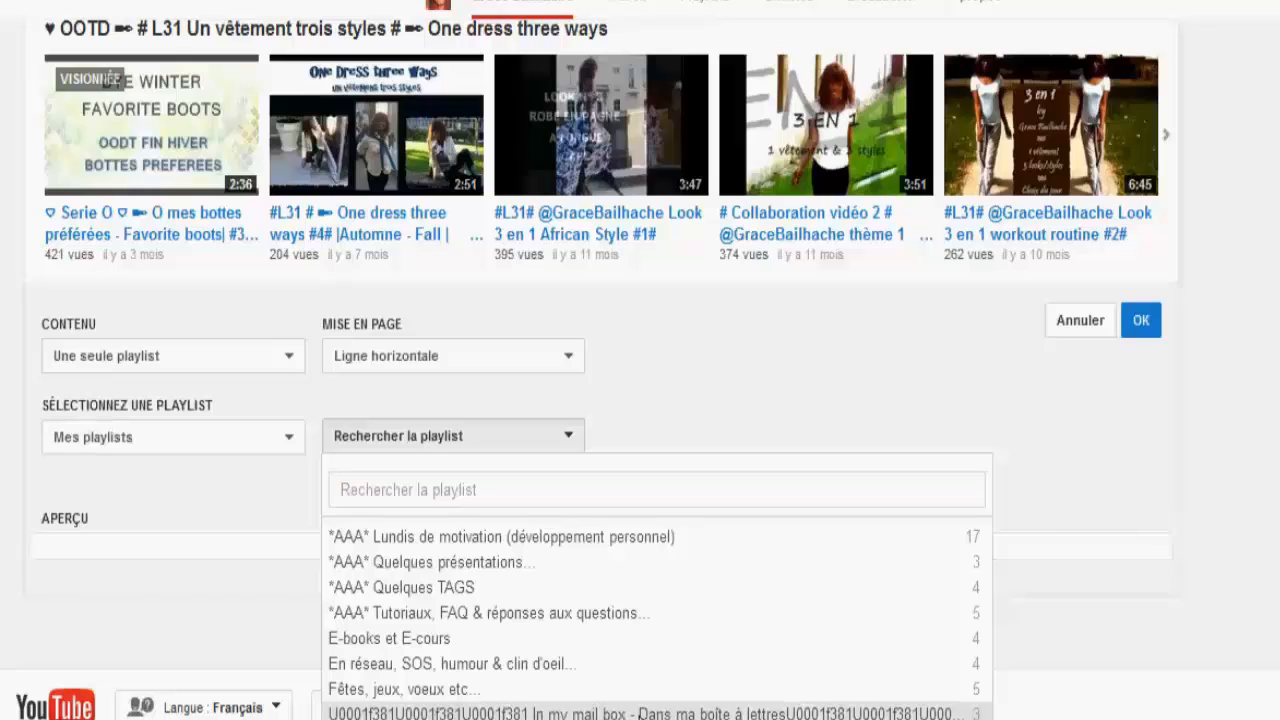
pyautogui.click(643, 712)
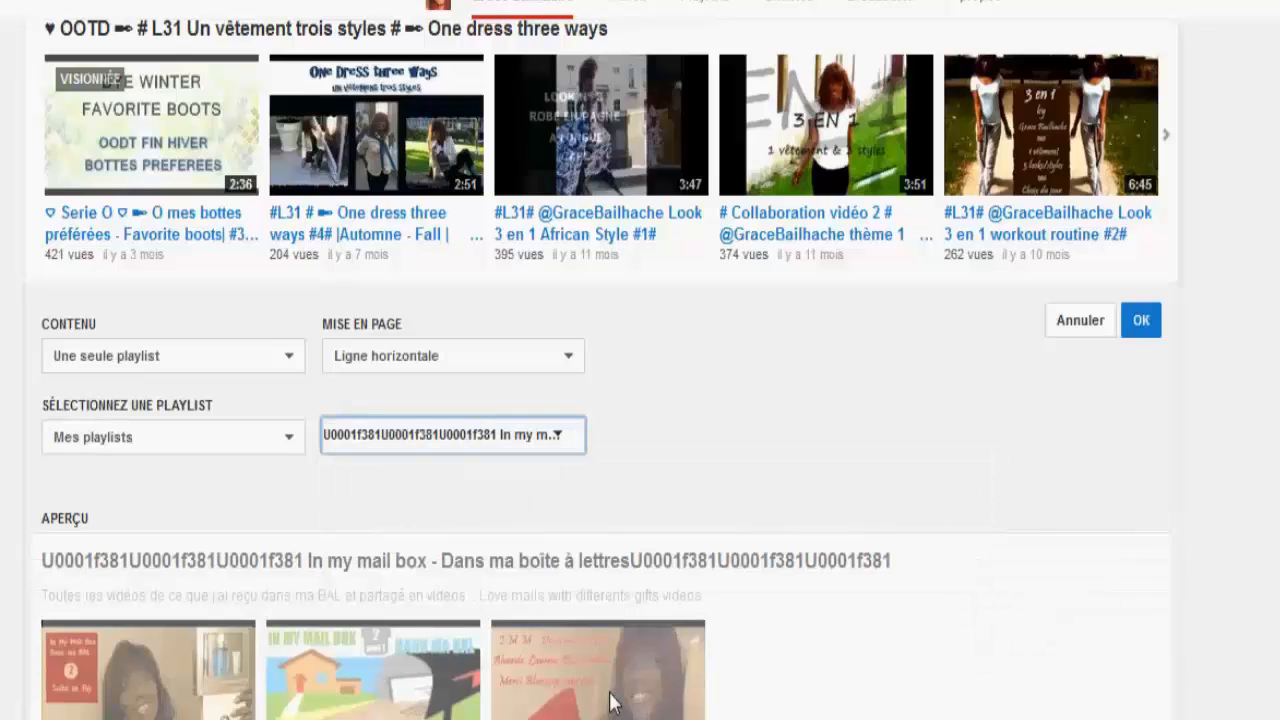
pyautogui.scroll(-3, 368, 468)
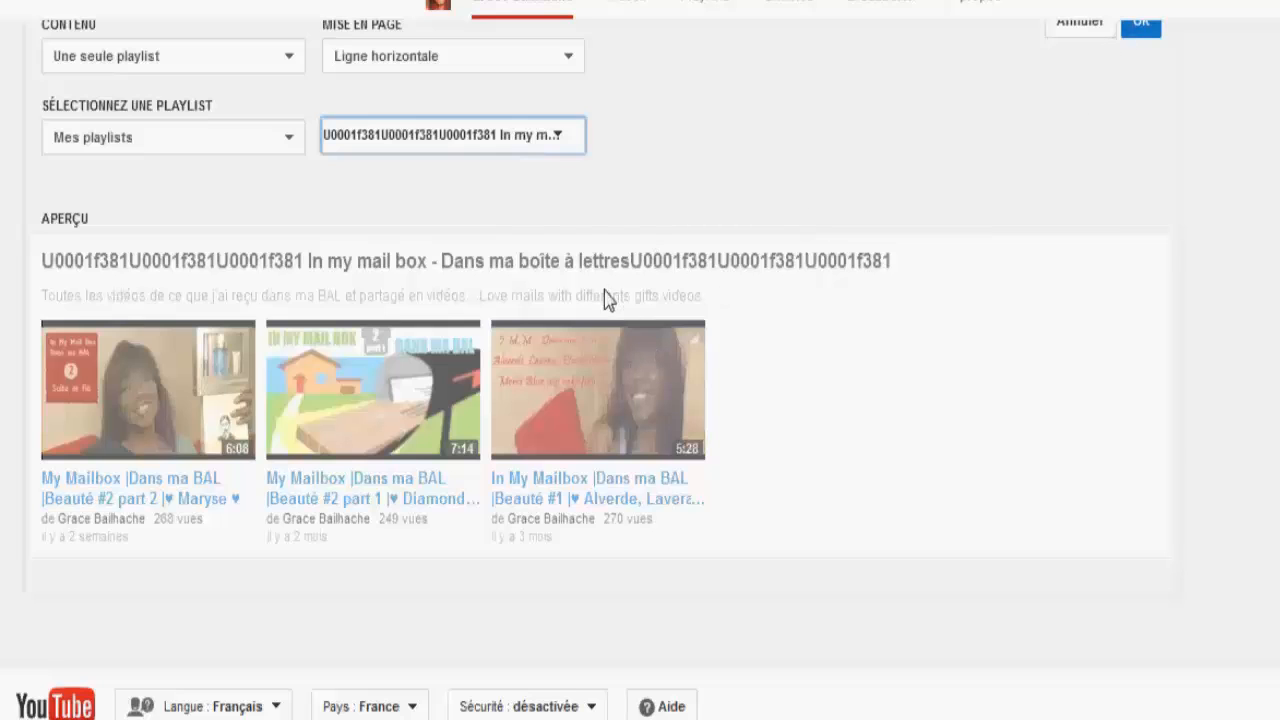
# Save the new single-playlist section for "In my mail box - Dans ma boîte à lettres" on the channel's home page
pyautogui.click(1141, 22)
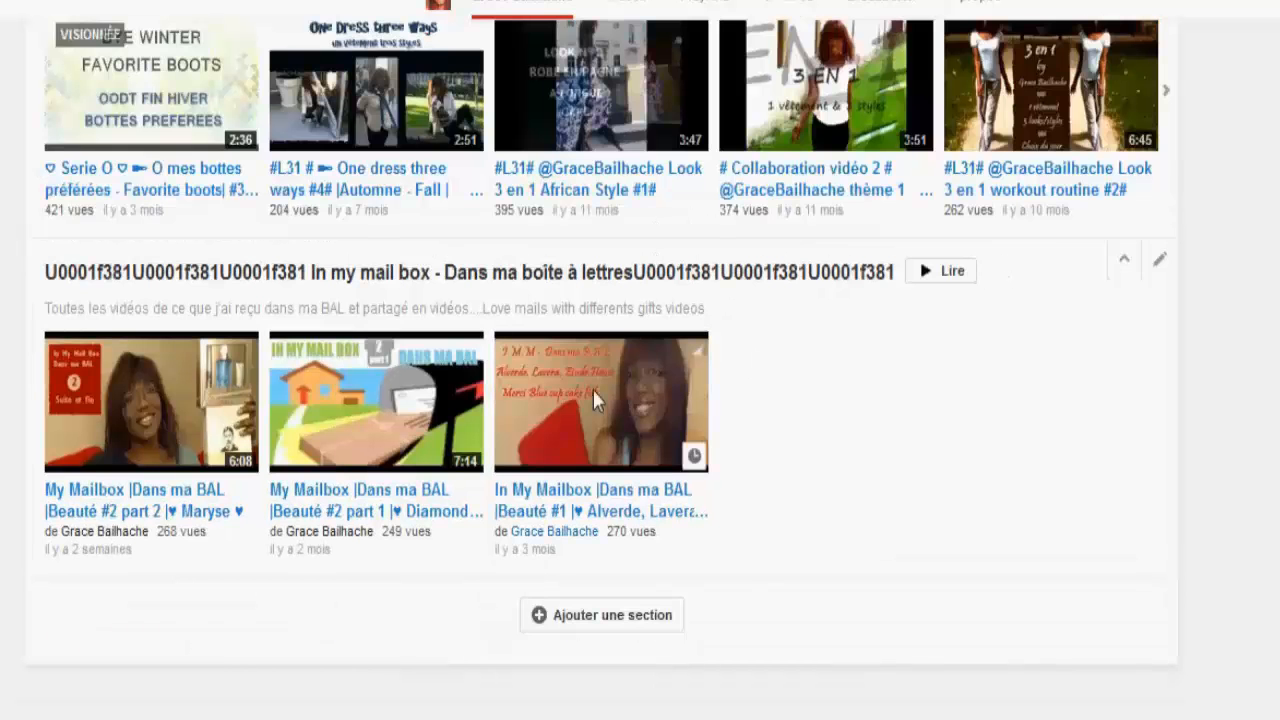
# Move the mailbox playlist section above the OOTD section and back below it
pyautogui.click(1124, 264)
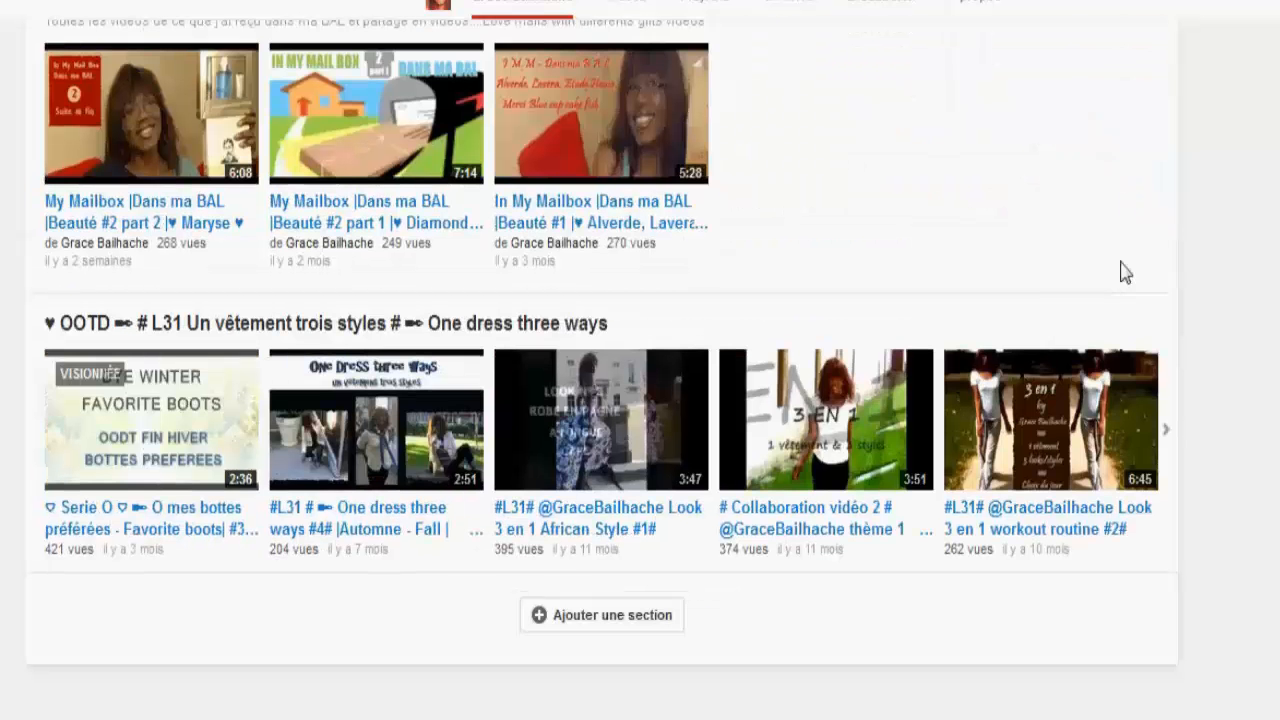
pyautogui.scroll(3, 600, 350)
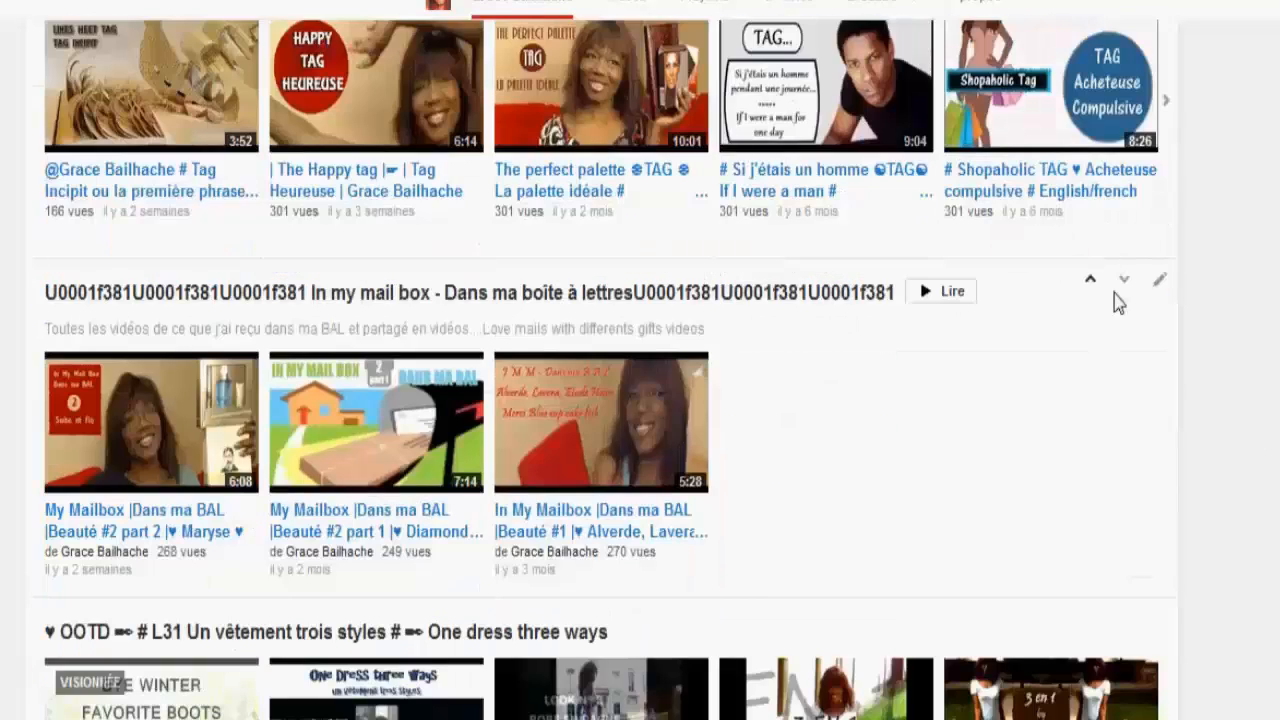
pyautogui.click(1127, 292)
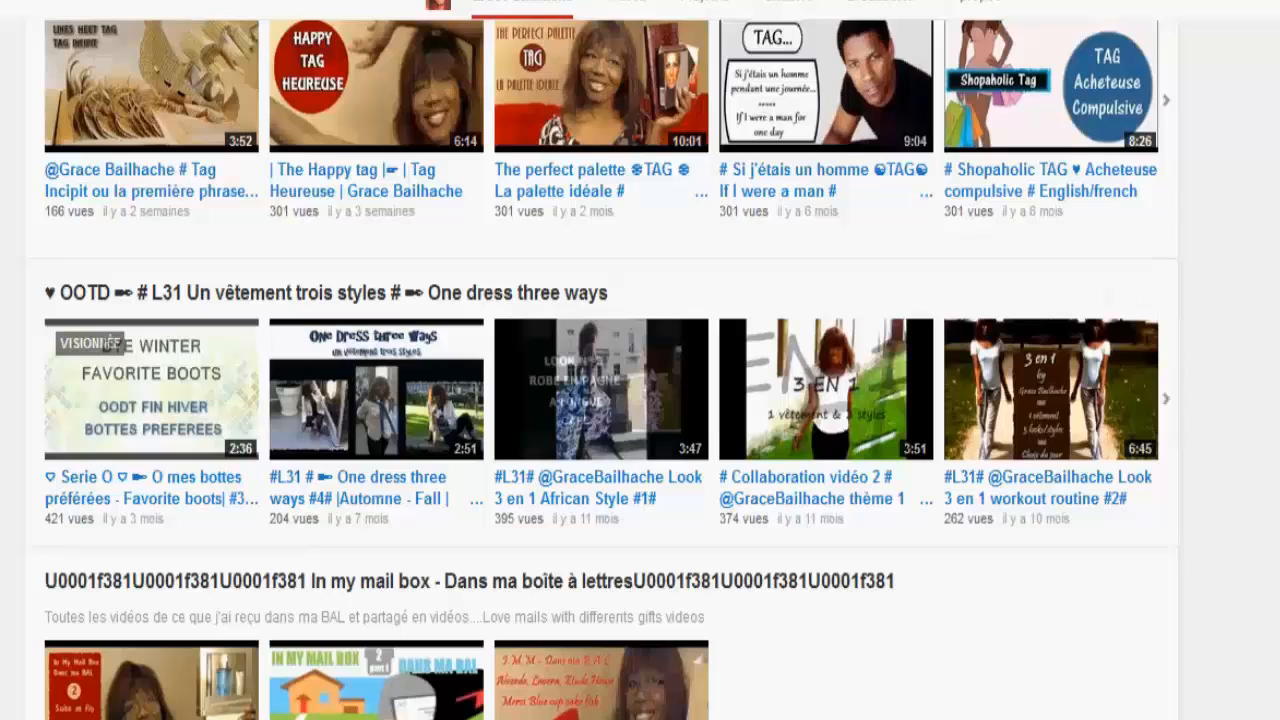
pyautogui.scroll(-1, 218, 635)
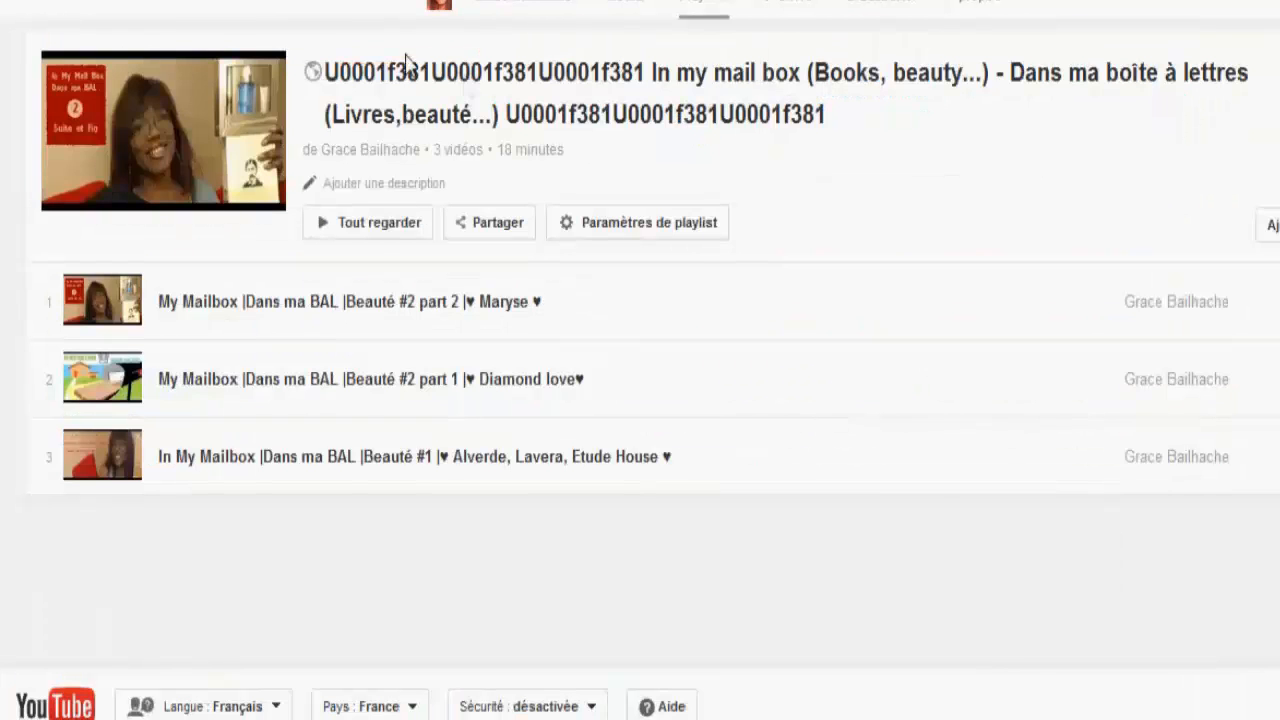
pyautogui.scroll(1, 640, 360)
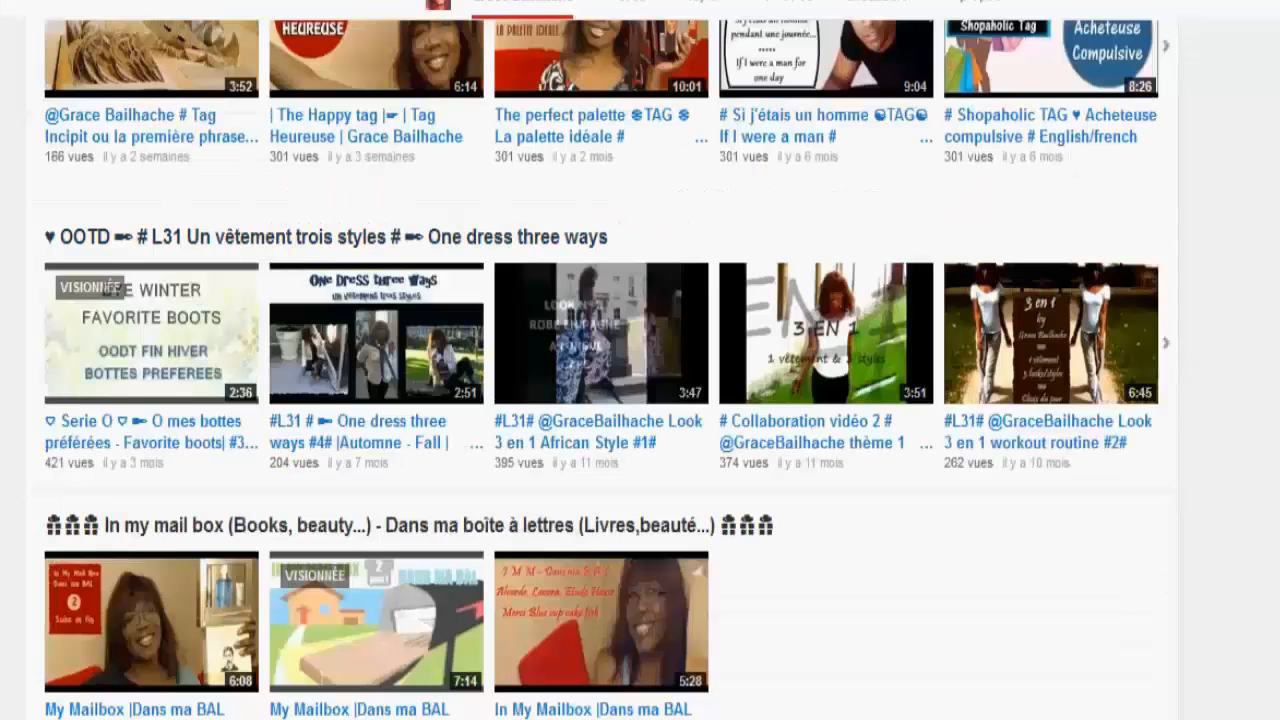
pyautogui.scroll(3, 640, 360)
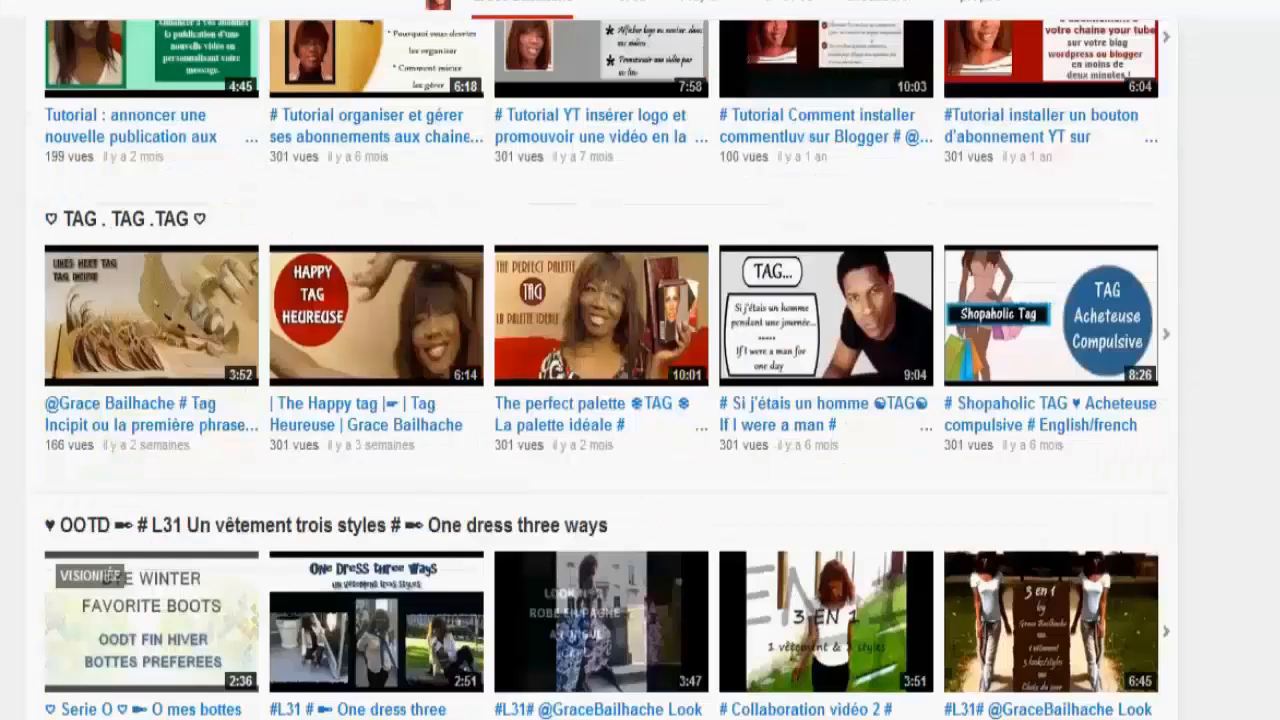
pyautogui.scroll(4, 575, 305)
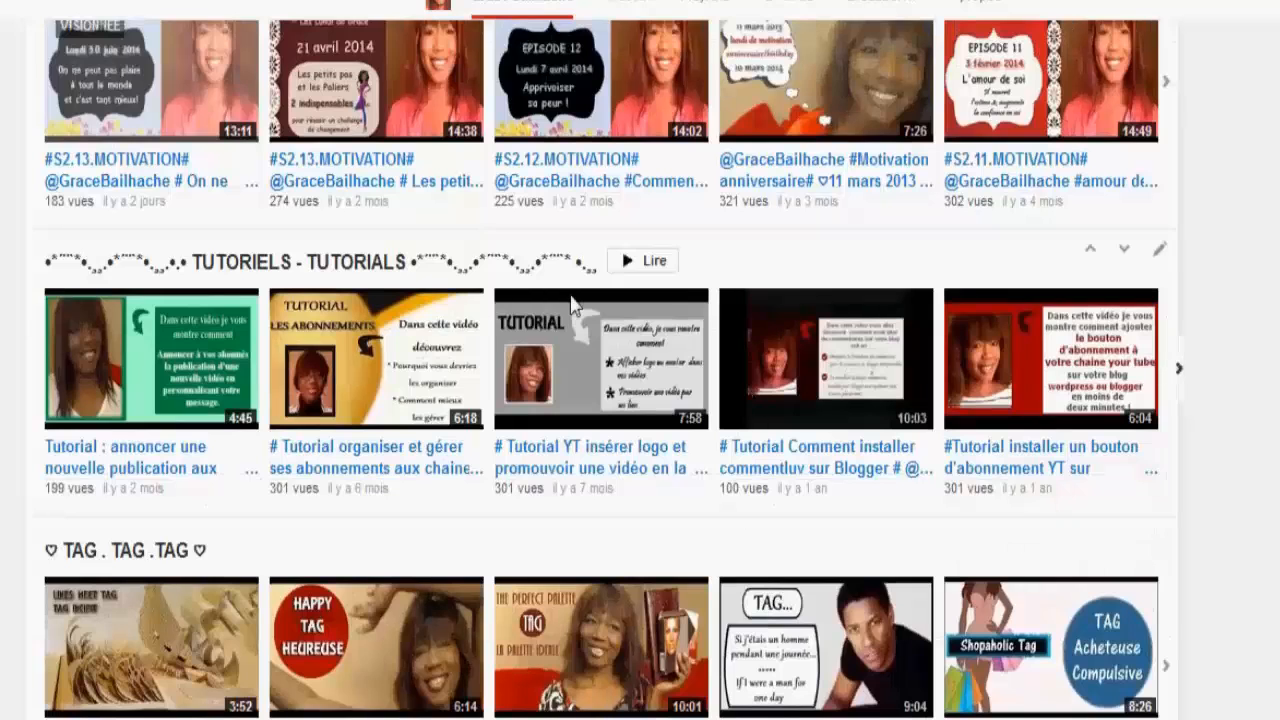